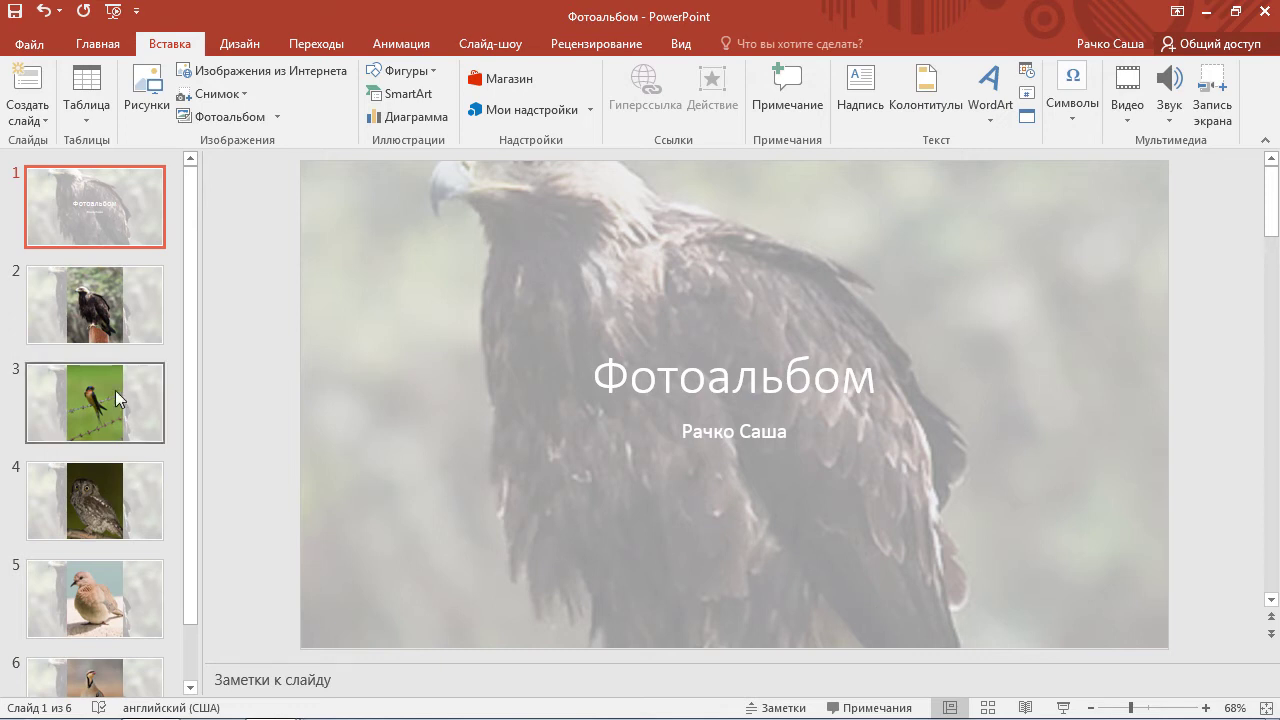
# - Draw a 2.97 × 5.86 cm blue rectangle at the lower right of slide 2, beside the eagle photo
pyautogui.click(116, 308)
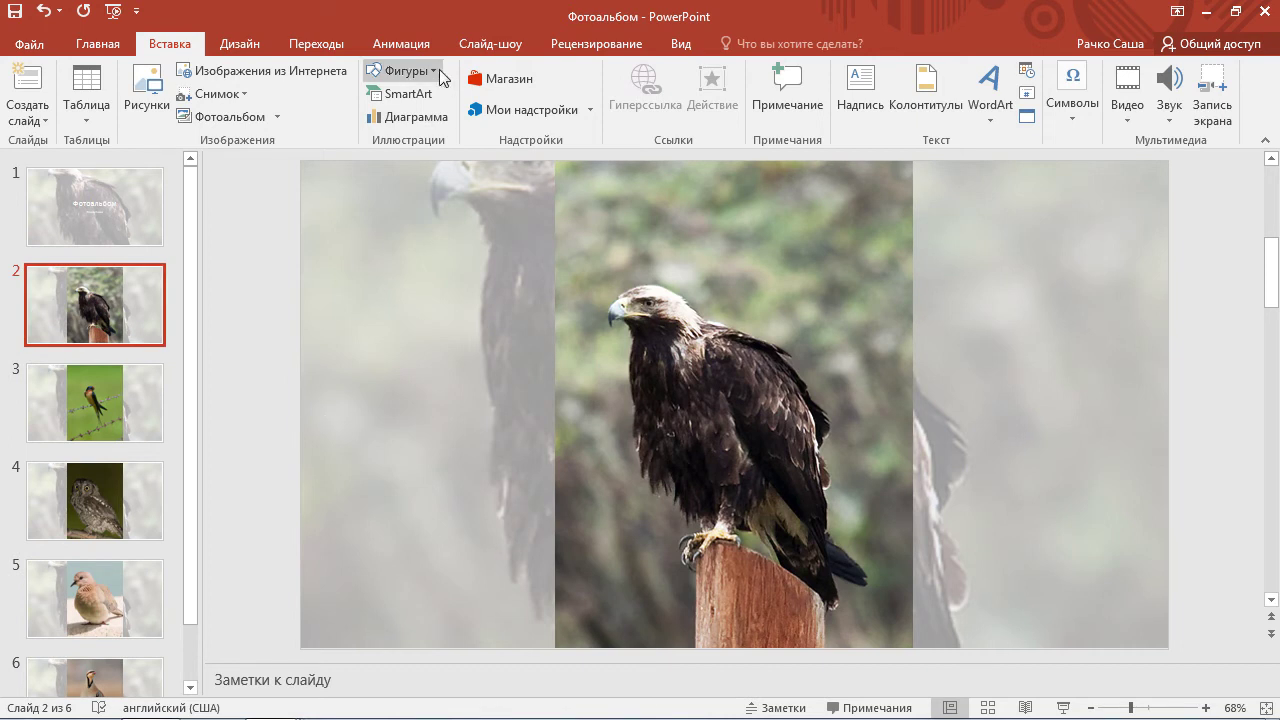
pyautogui.click(405, 70)
pyautogui.click(374, 219)
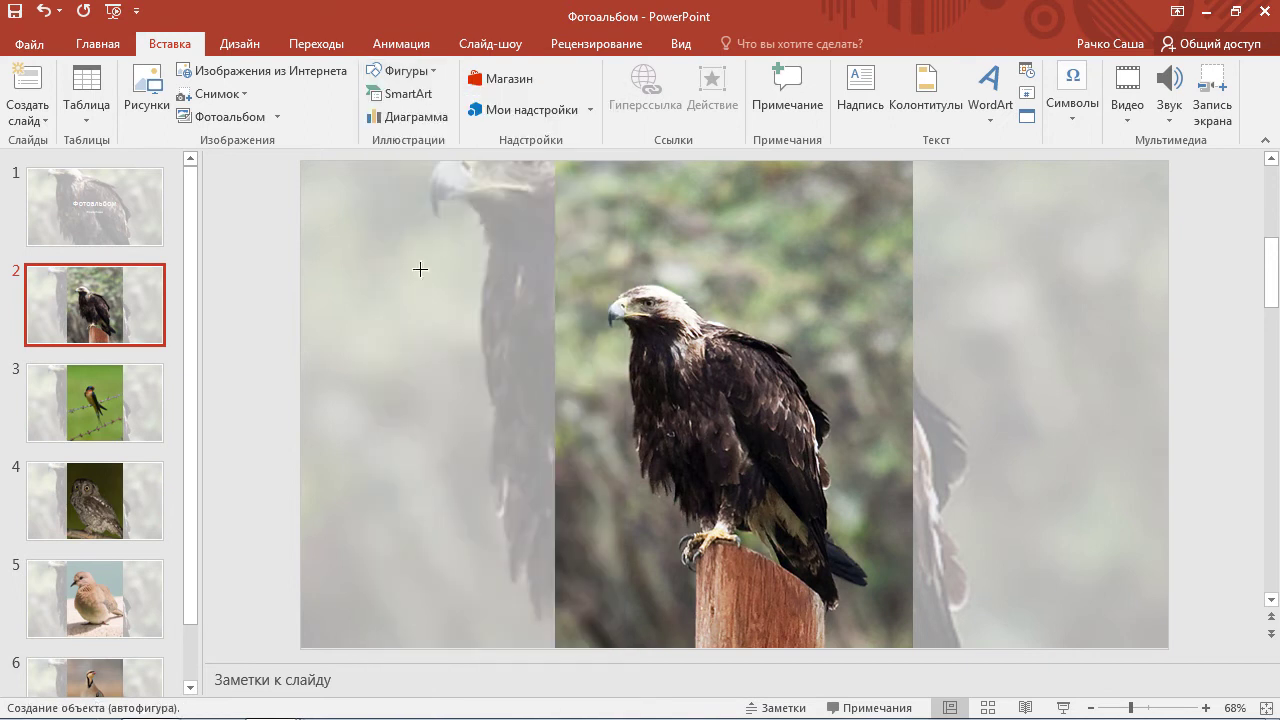
pyautogui.moveTo(954, 522); pyautogui.dragTo(1104, 598)
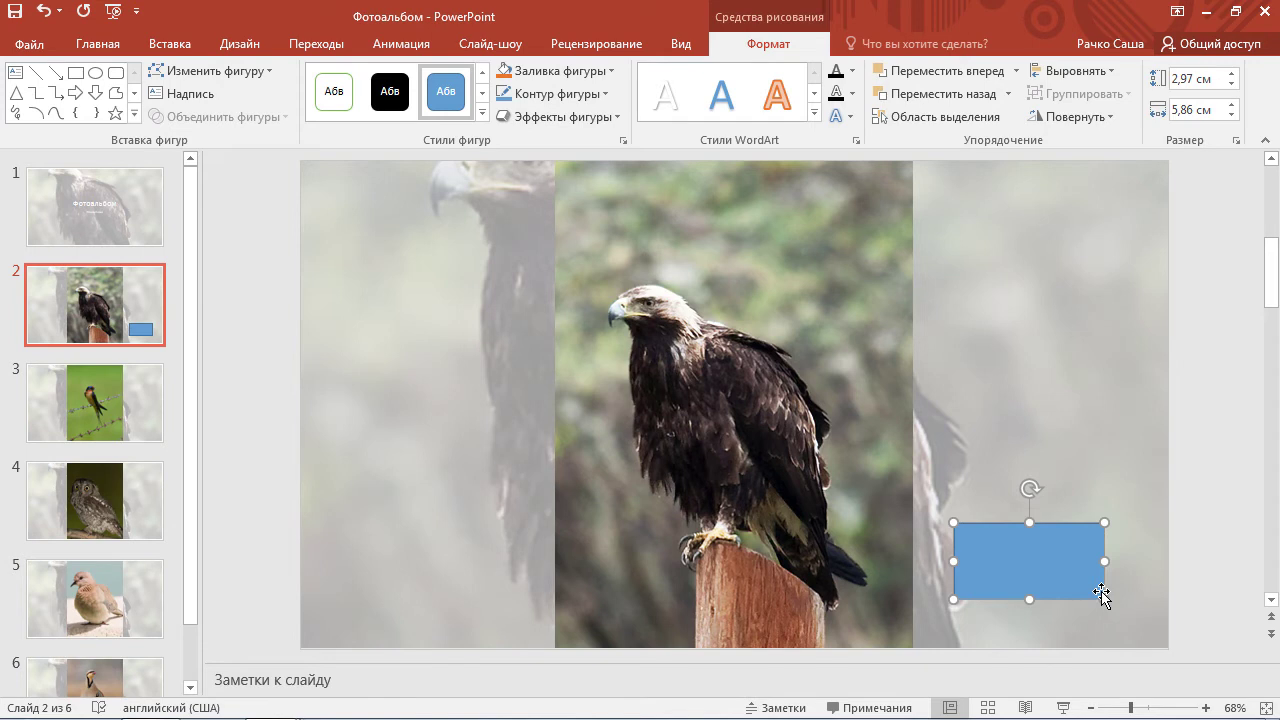
pyautogui.click(171, 46)
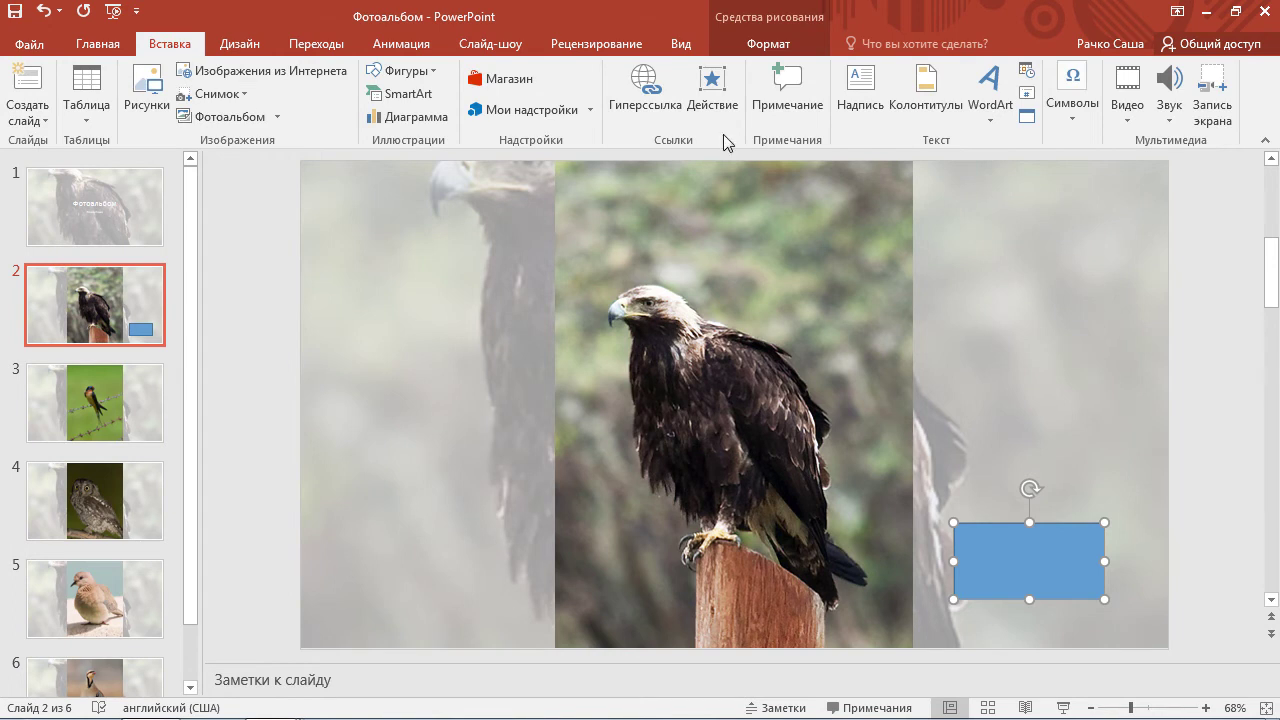
# - Open the rectangle's hyperlink settings and start entering the address yandex.ru
pyautogui.click(622, 87)
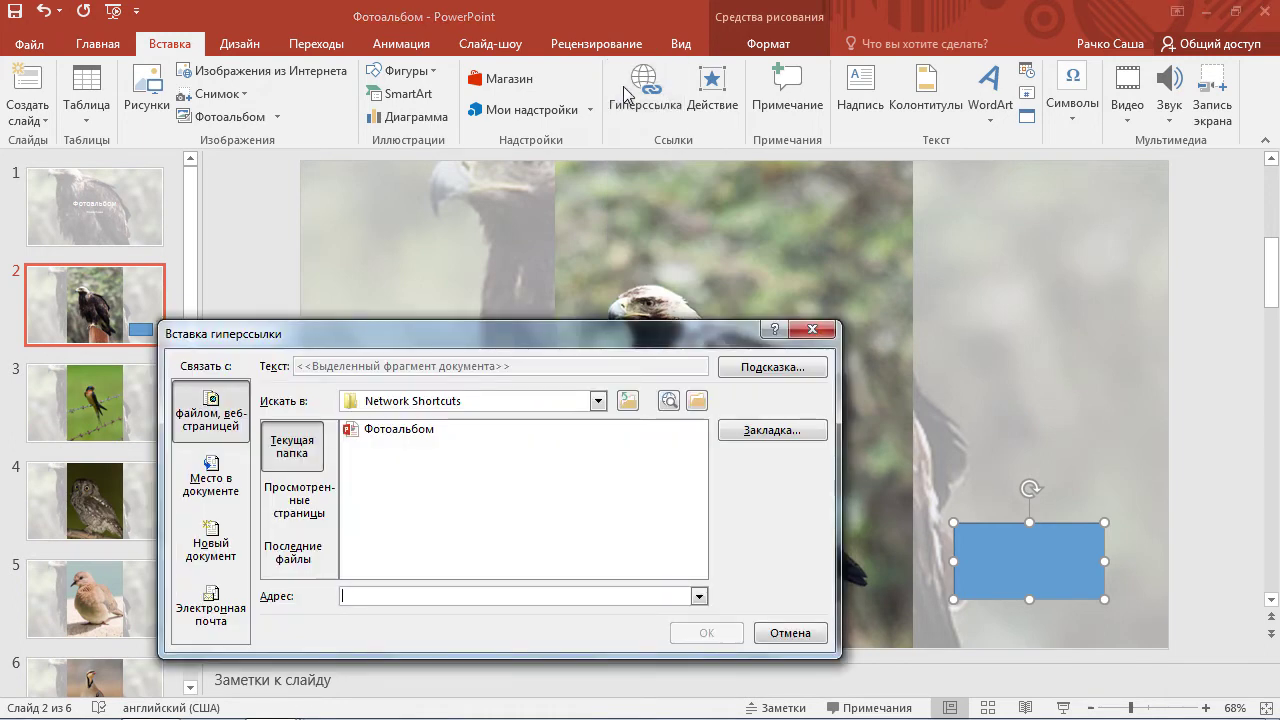
pyautogui.click(808, 335)
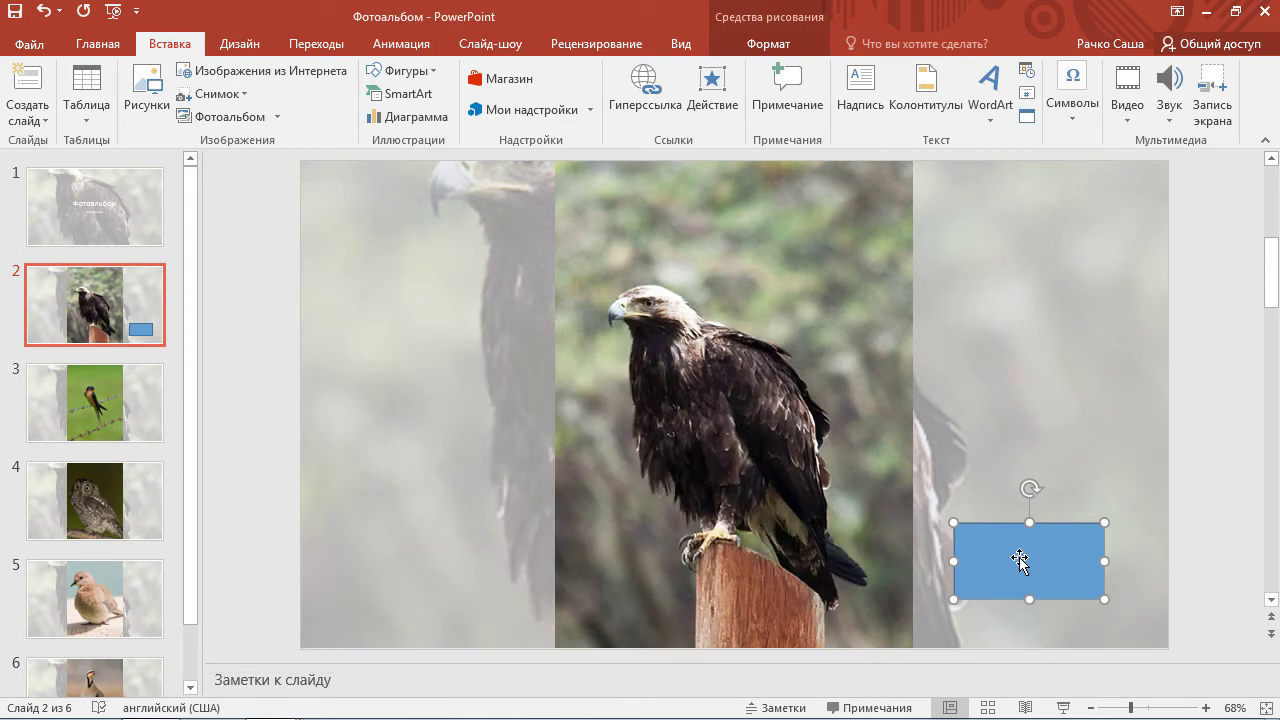
pyautogui.rightClick(1016, 561)
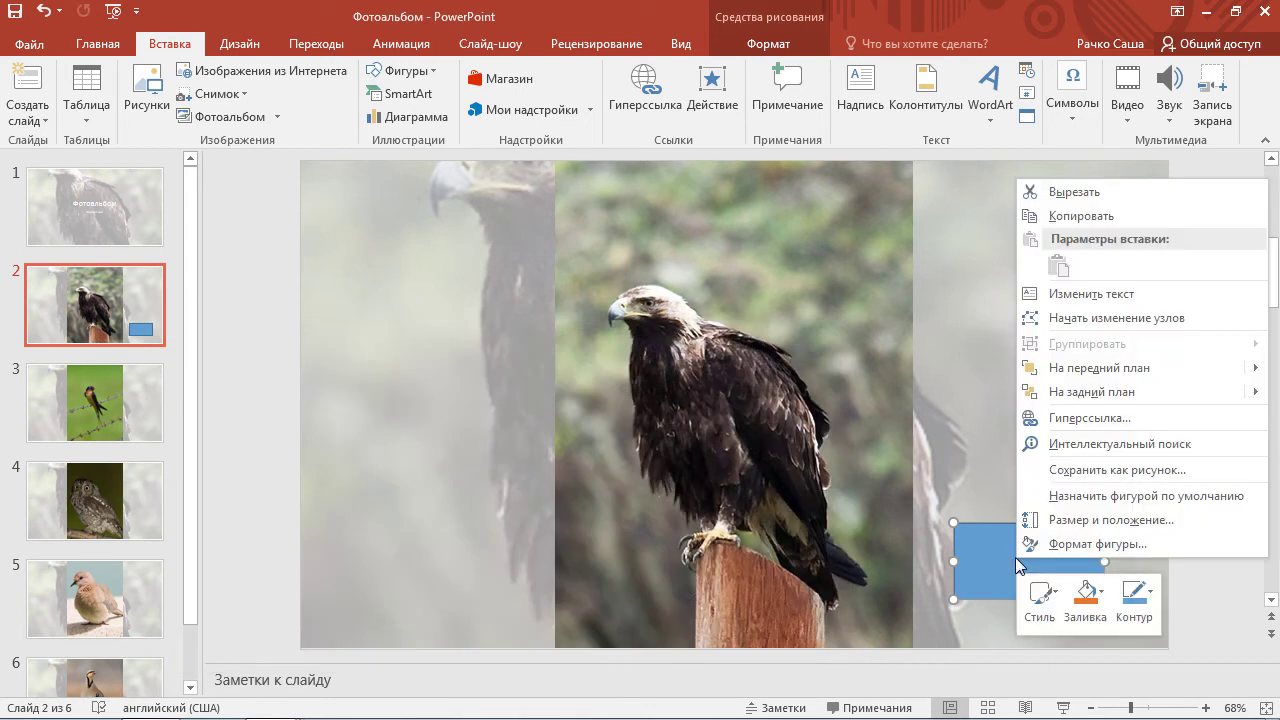
pyautogui.click(1070, 417)
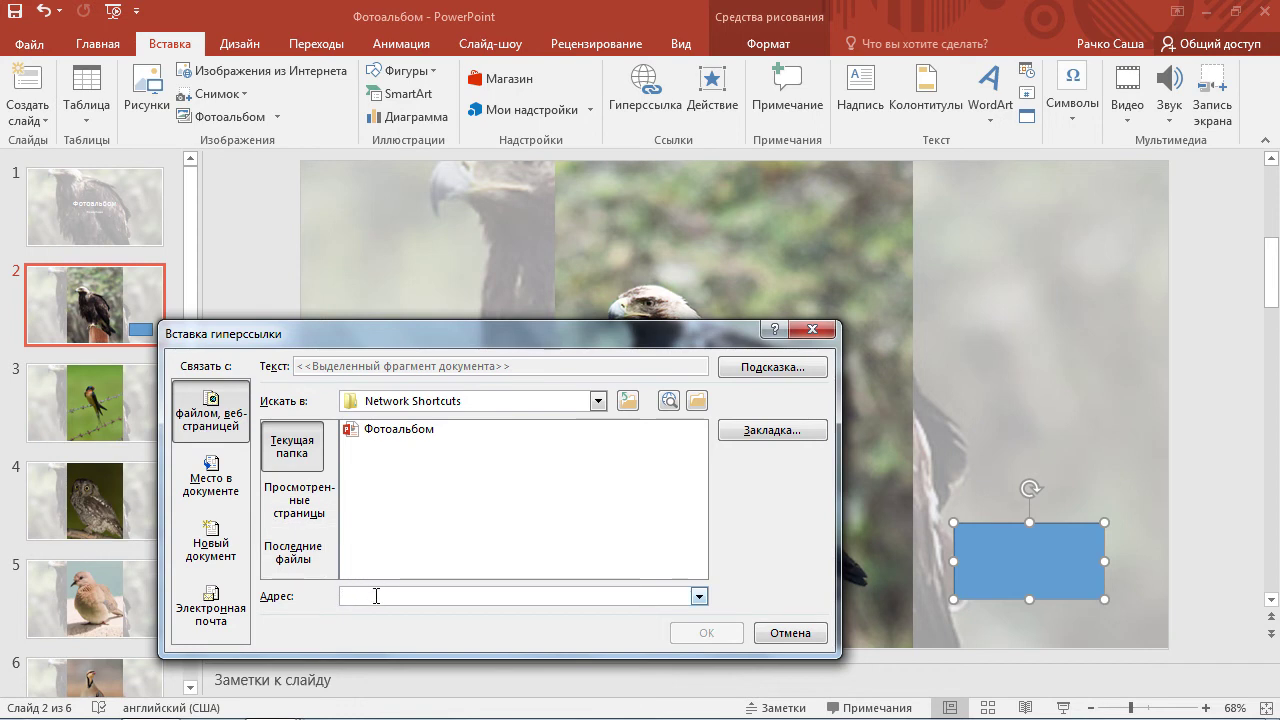
pyautogui.write('y')
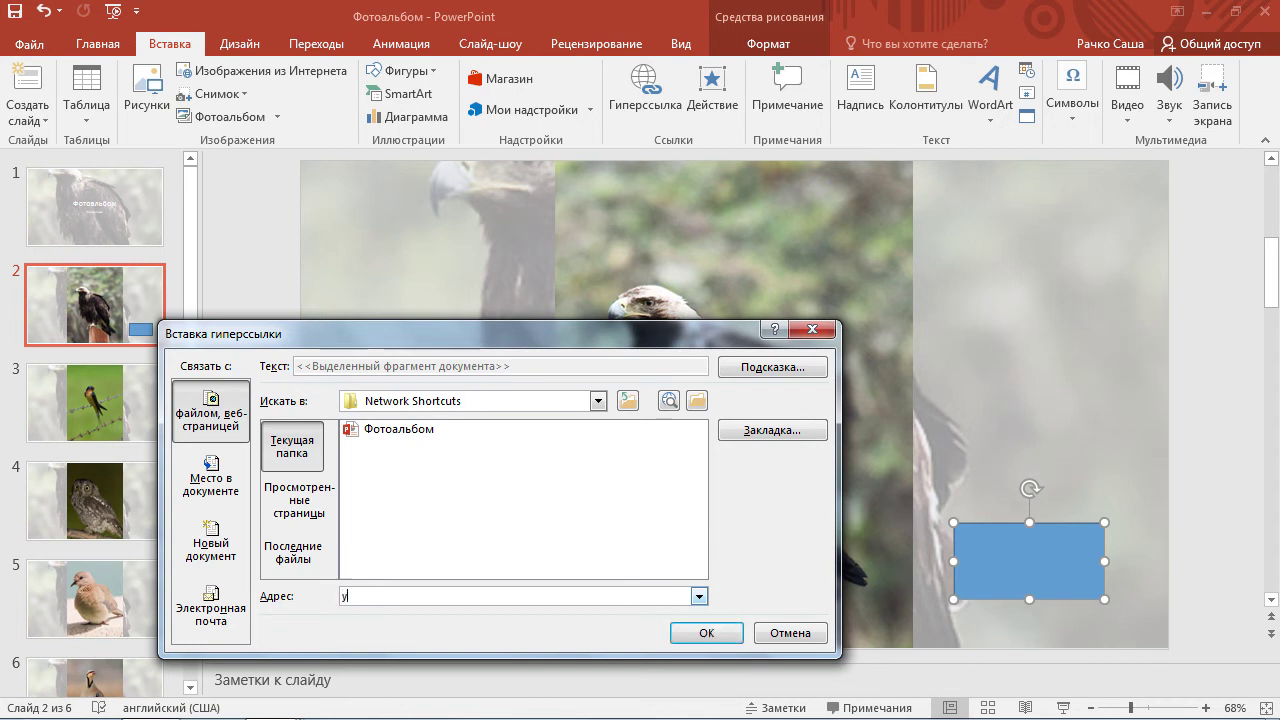
pyautogui.write('andex.ru')
# - Link the rectangle to Next Slide in this presentation, the swallow photo slide
pyautogui.click(230, 496)
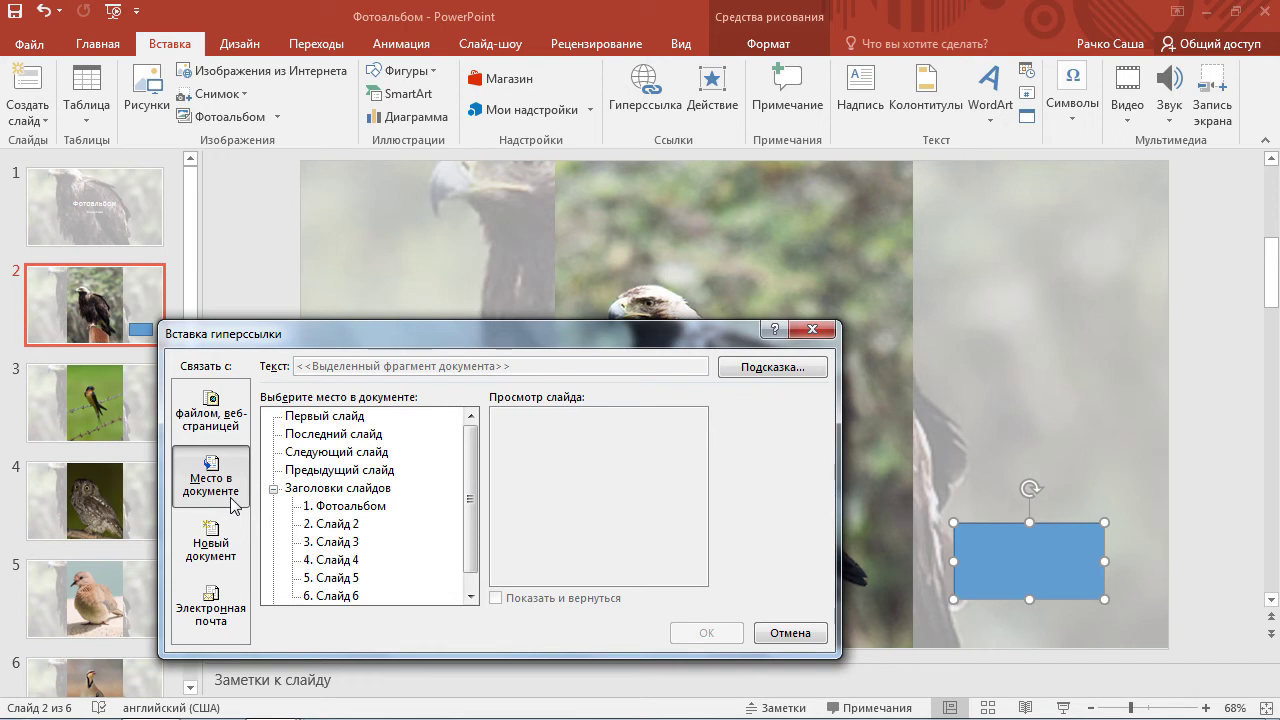
pyautogui.click(330, 460)
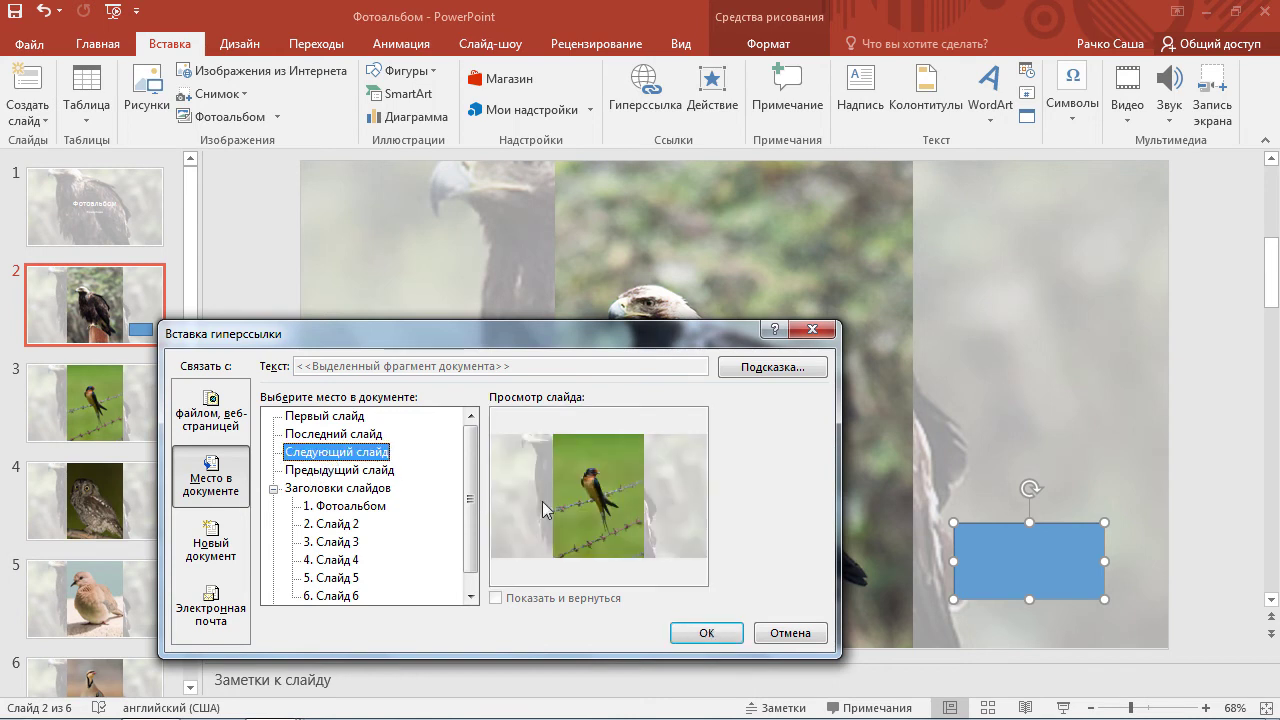
pyautogui.click(720, 634)
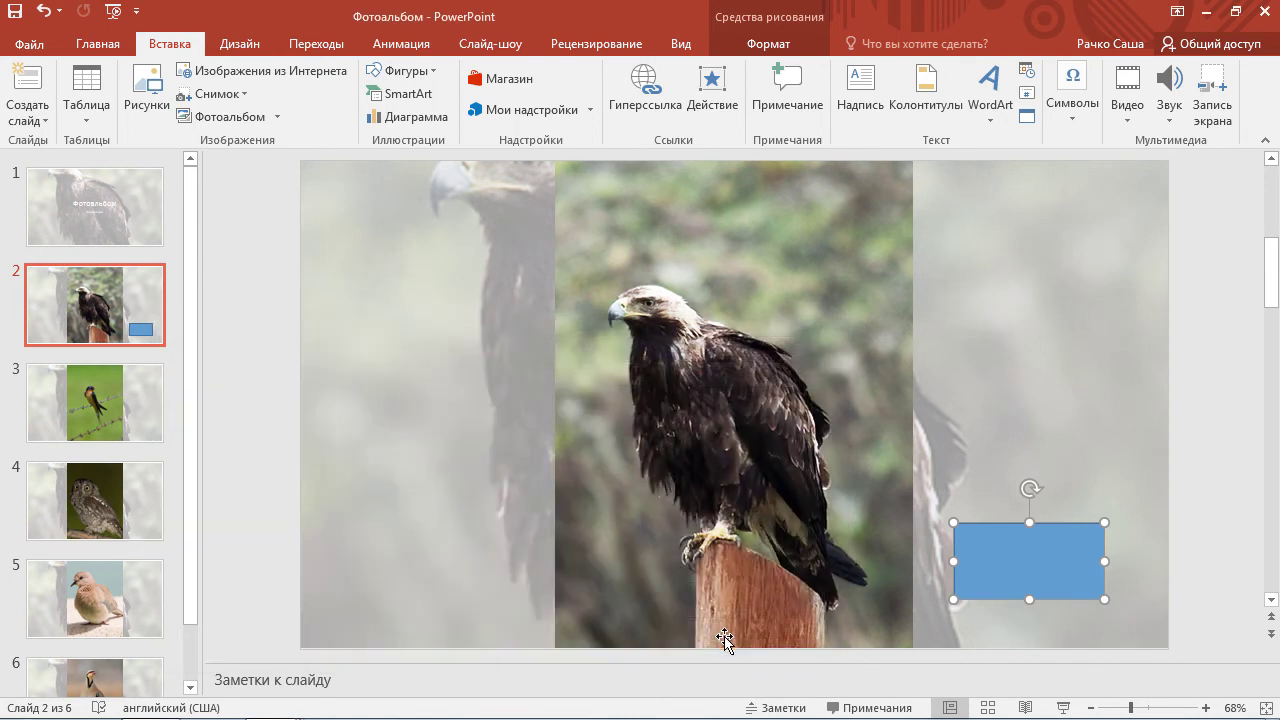
pyautogui.click(1063, 707)
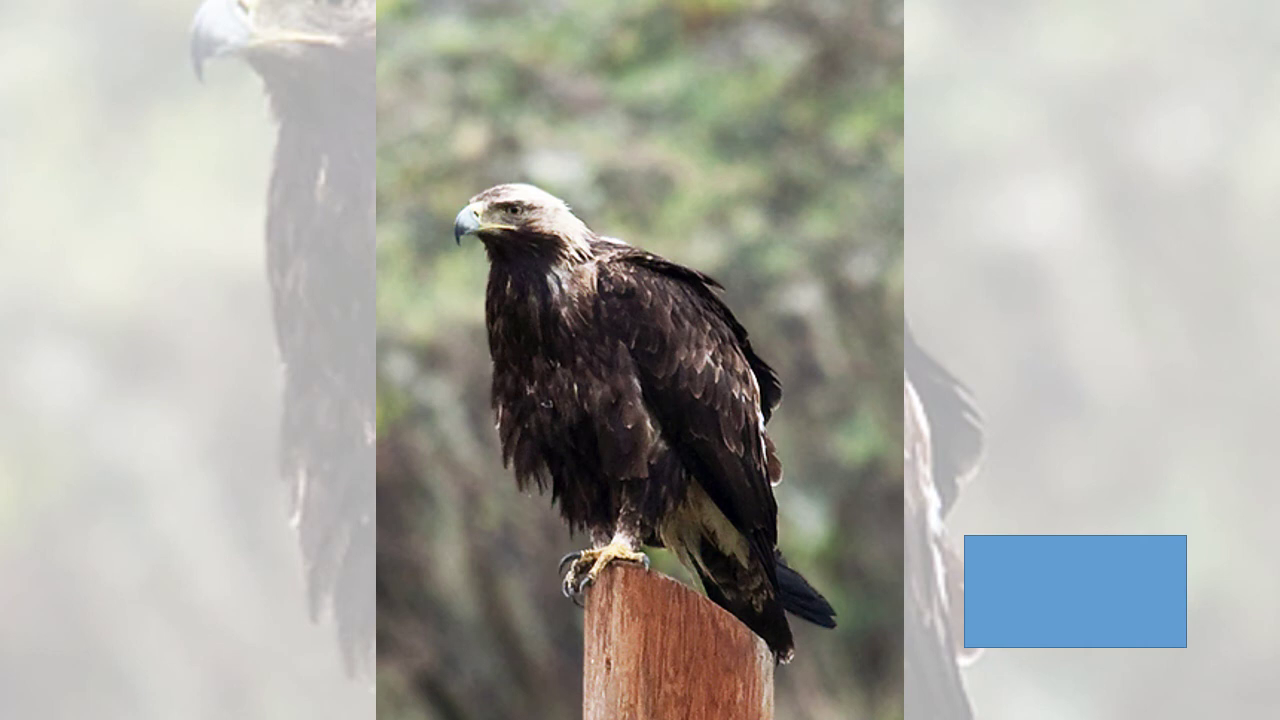
pyautogui.click(1092, 590)
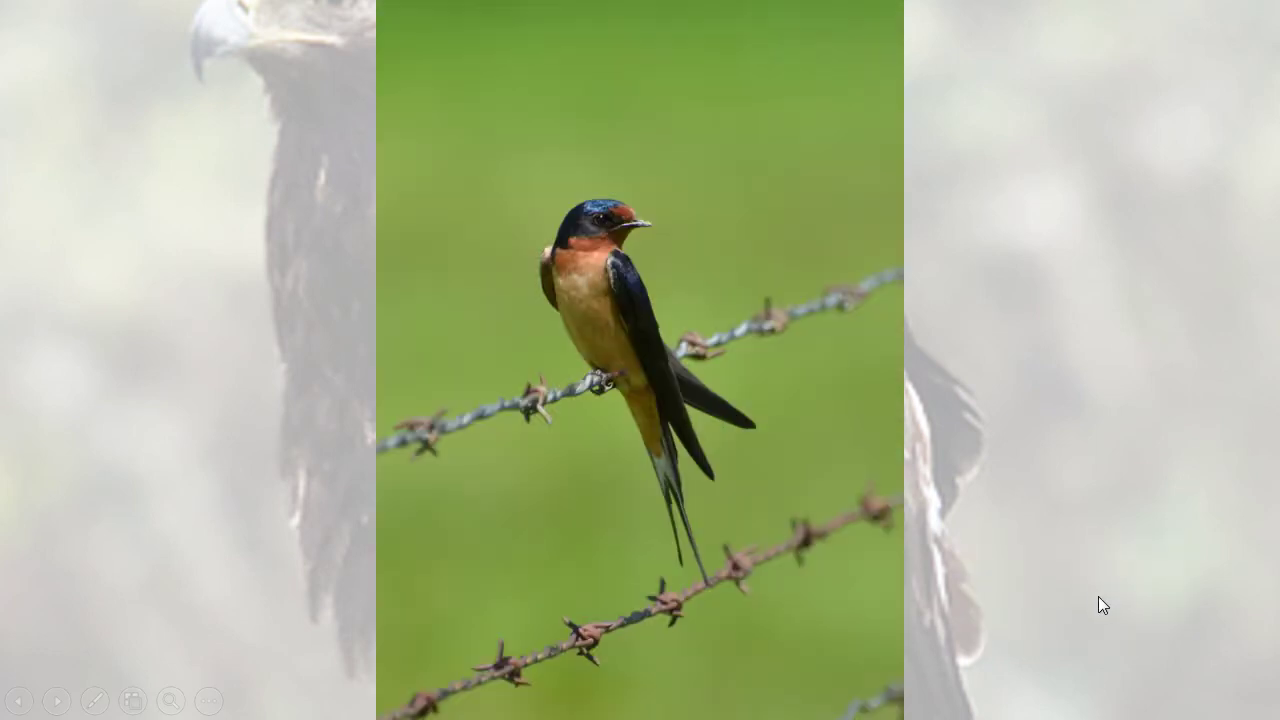
pyautogui.press('Escape')
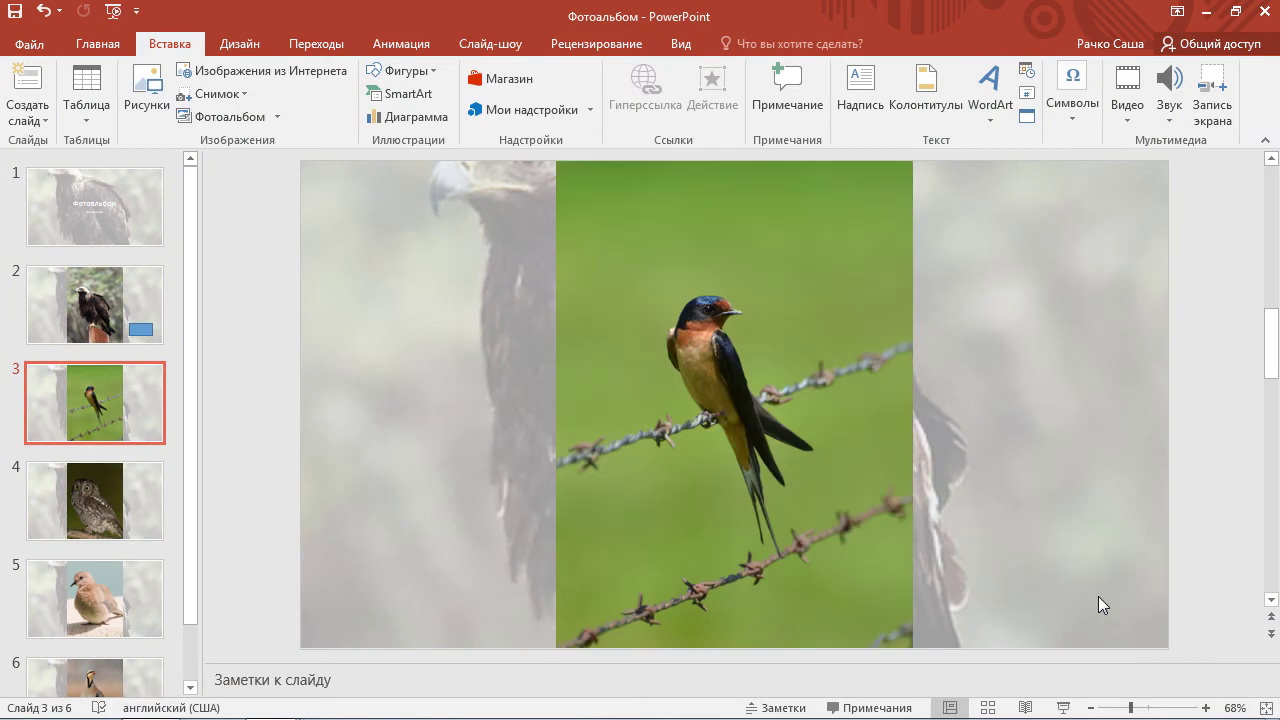
pyautogui.click(158, 338)
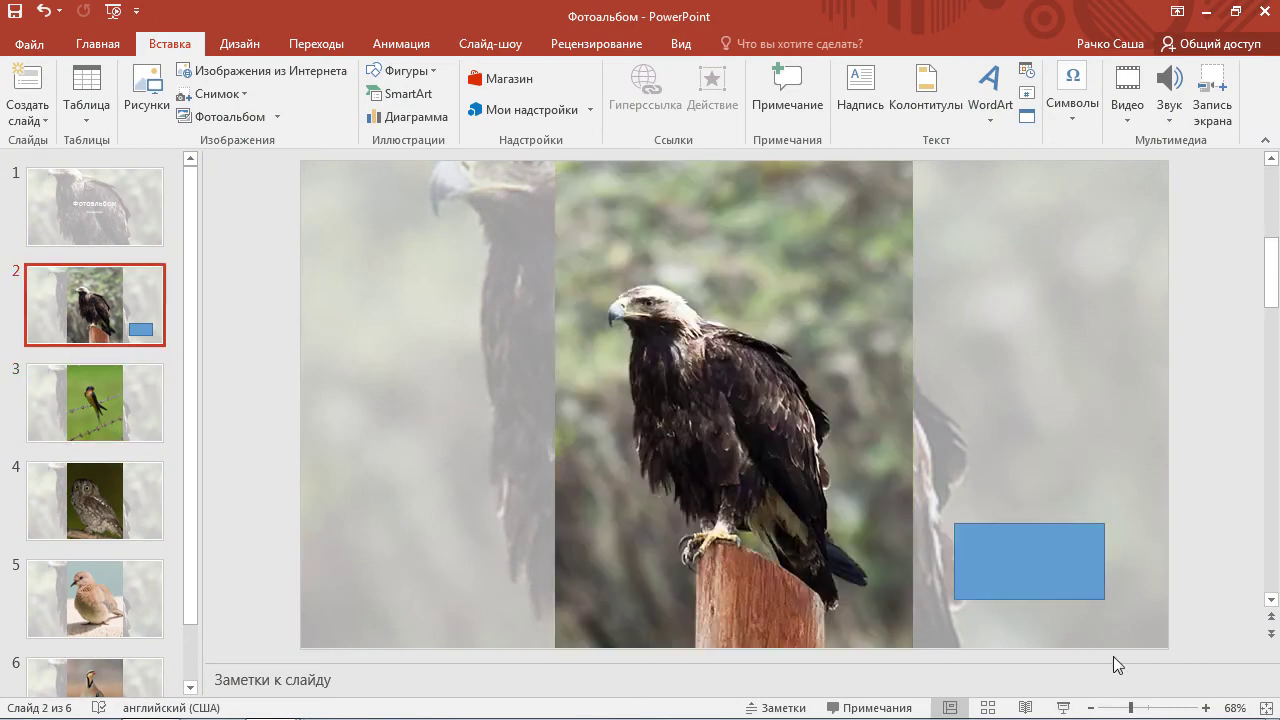
# - Relink the rectangle to a newly created empty Text Files document named 1.txt, then close Notepad
pyautogui.click(1039, 568)
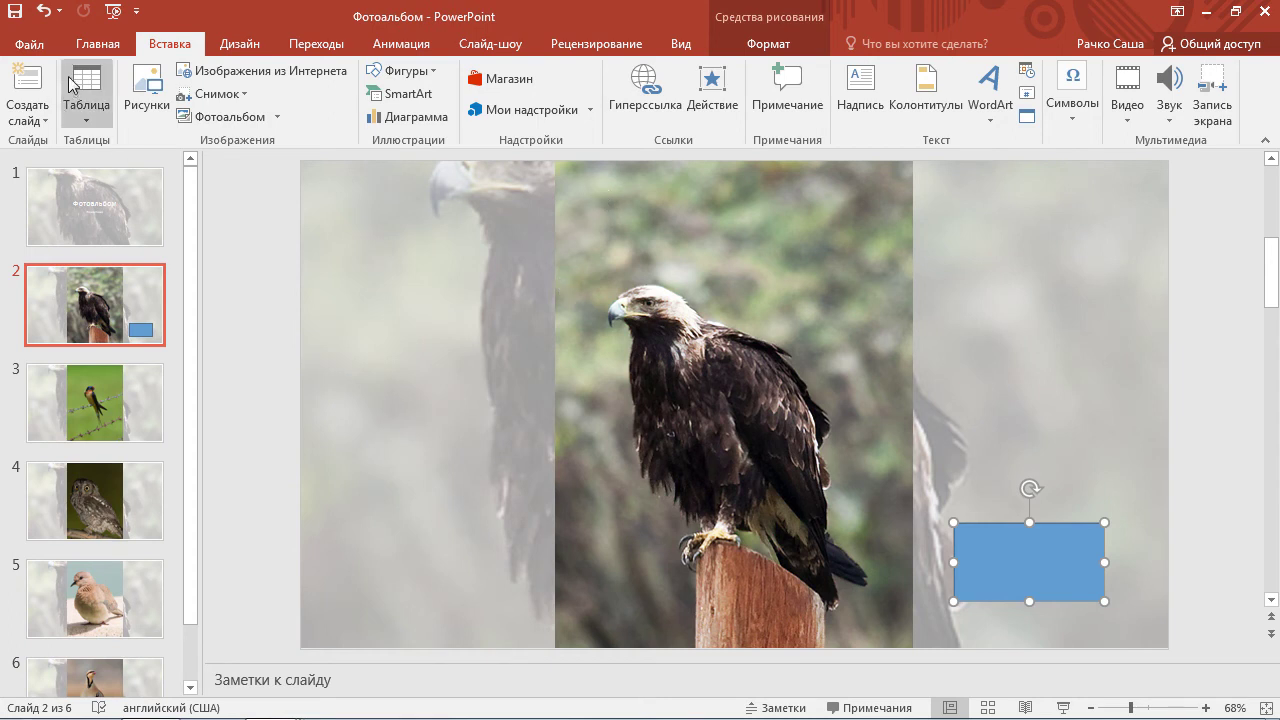
pyautogui.click(645, 90)
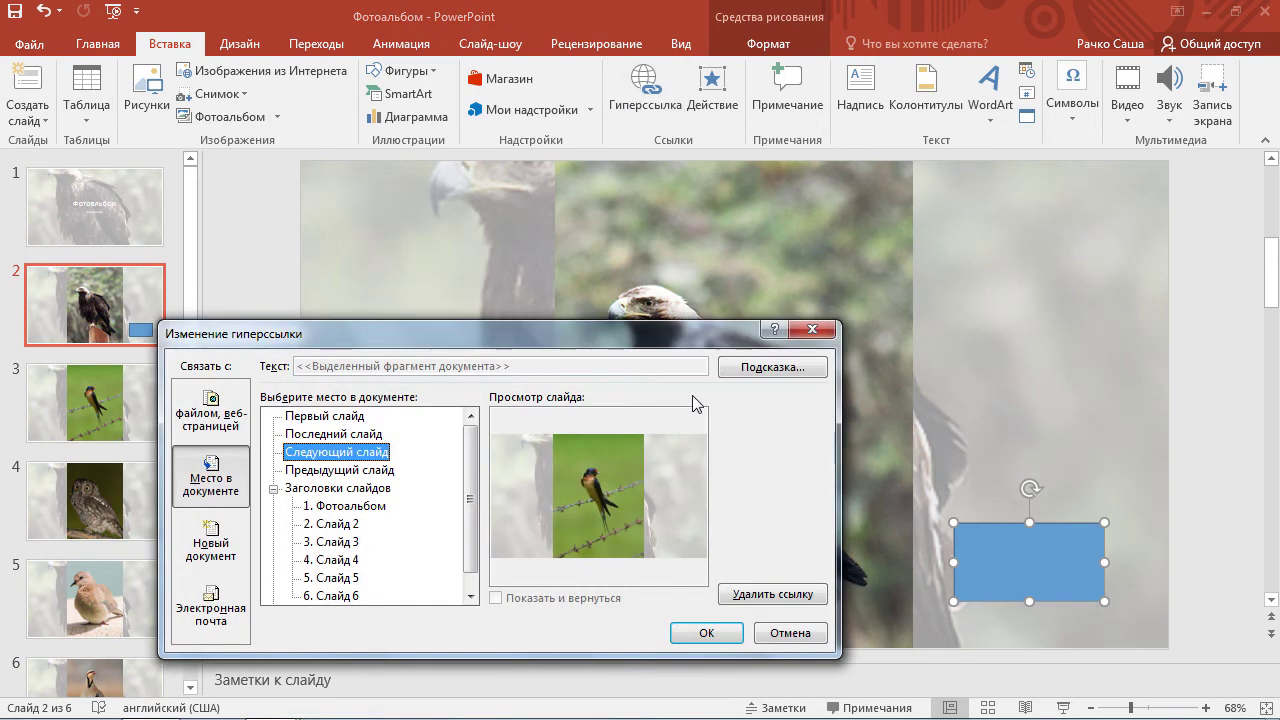
pyautogui.click(230, 538)
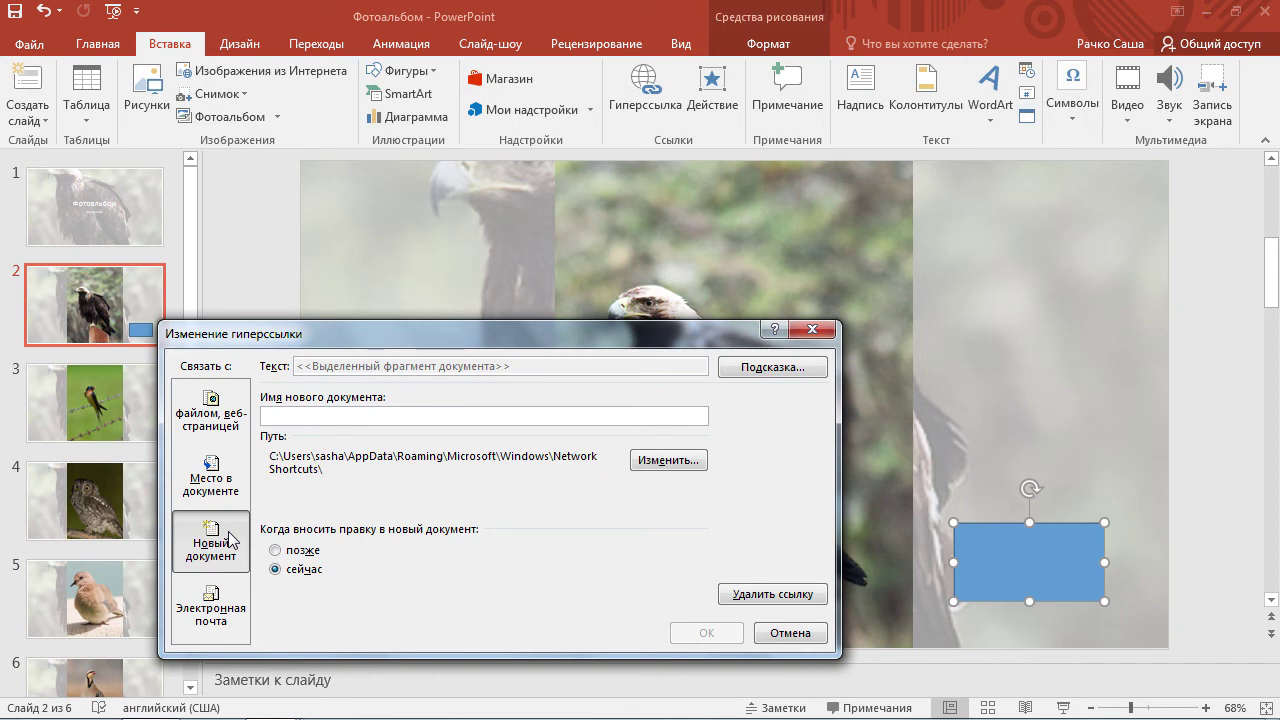
pyautogui.click(668, 461)
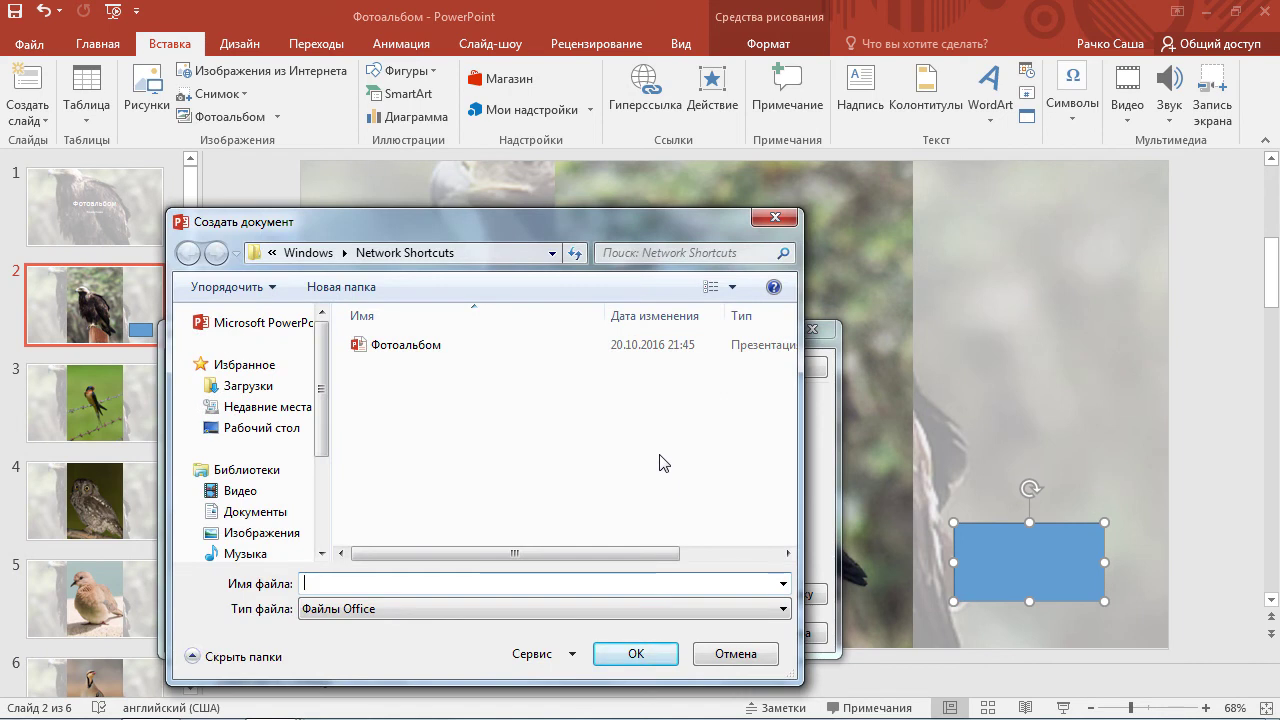
pyautogui.write('1')
pyautogui.click(578, 608)
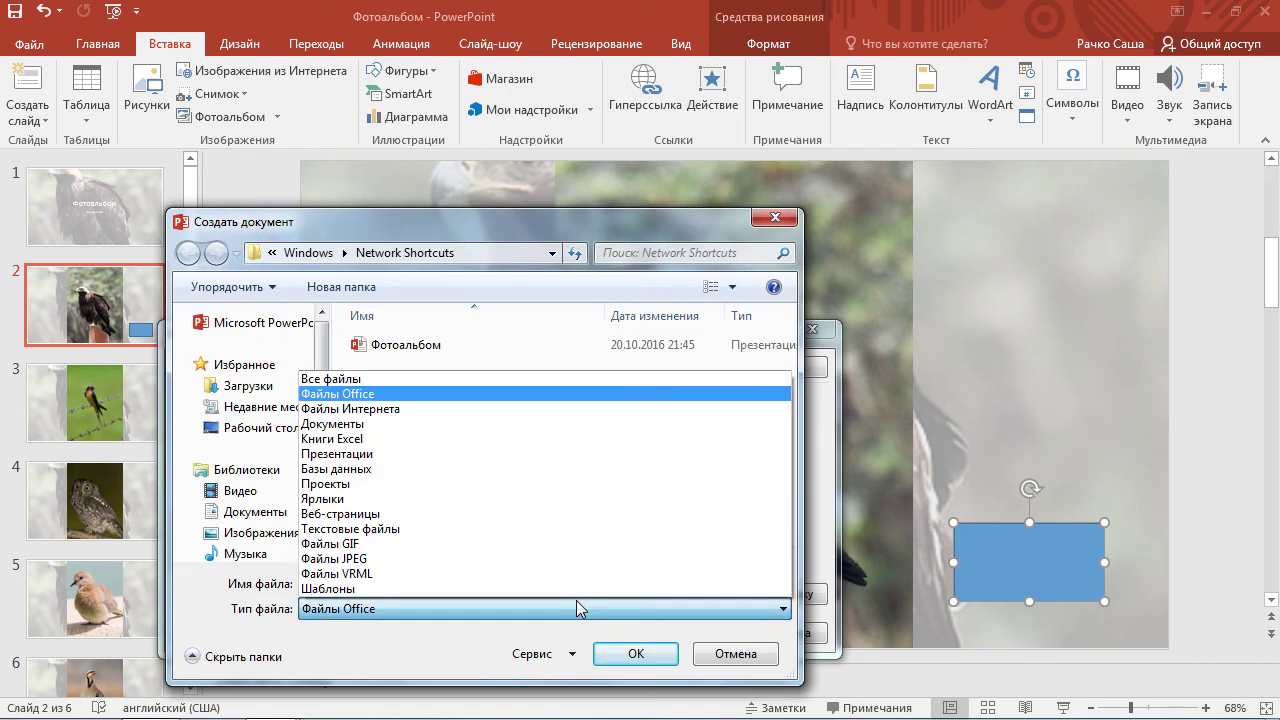
pyautogui.click(535, 528)
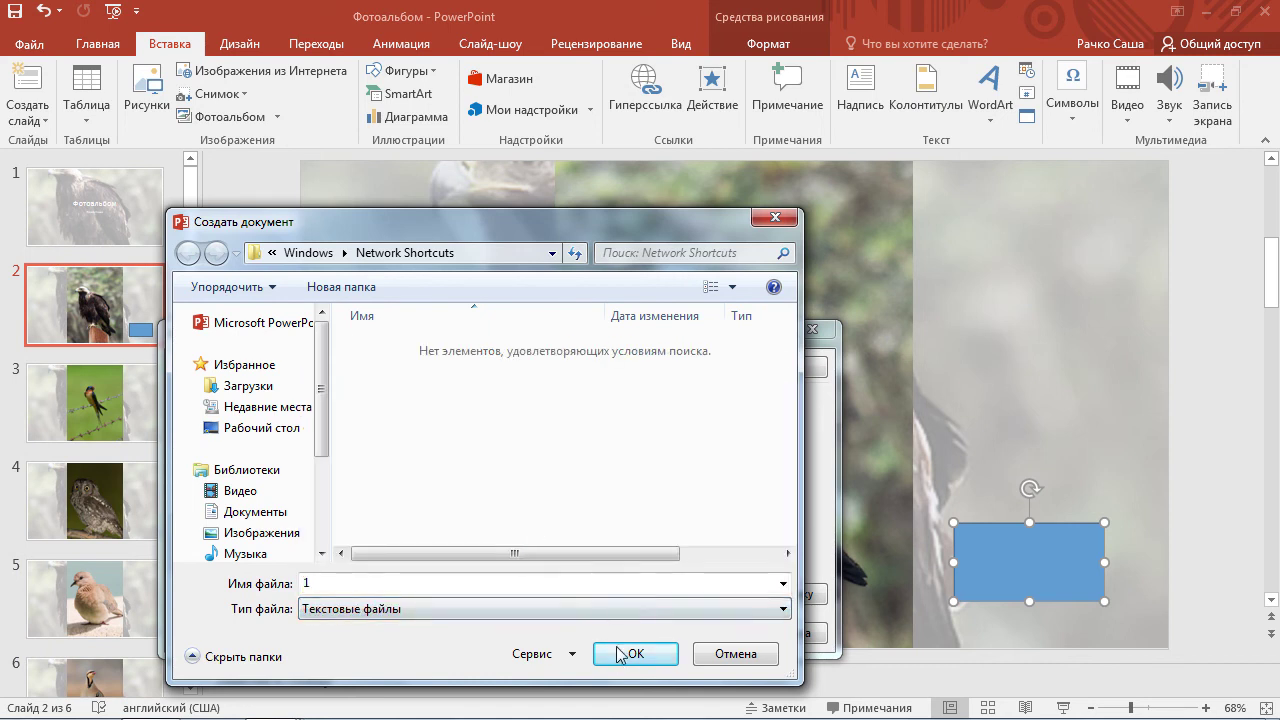
pyautogui.click(617, 654)
pyautogui.click(690, 633)
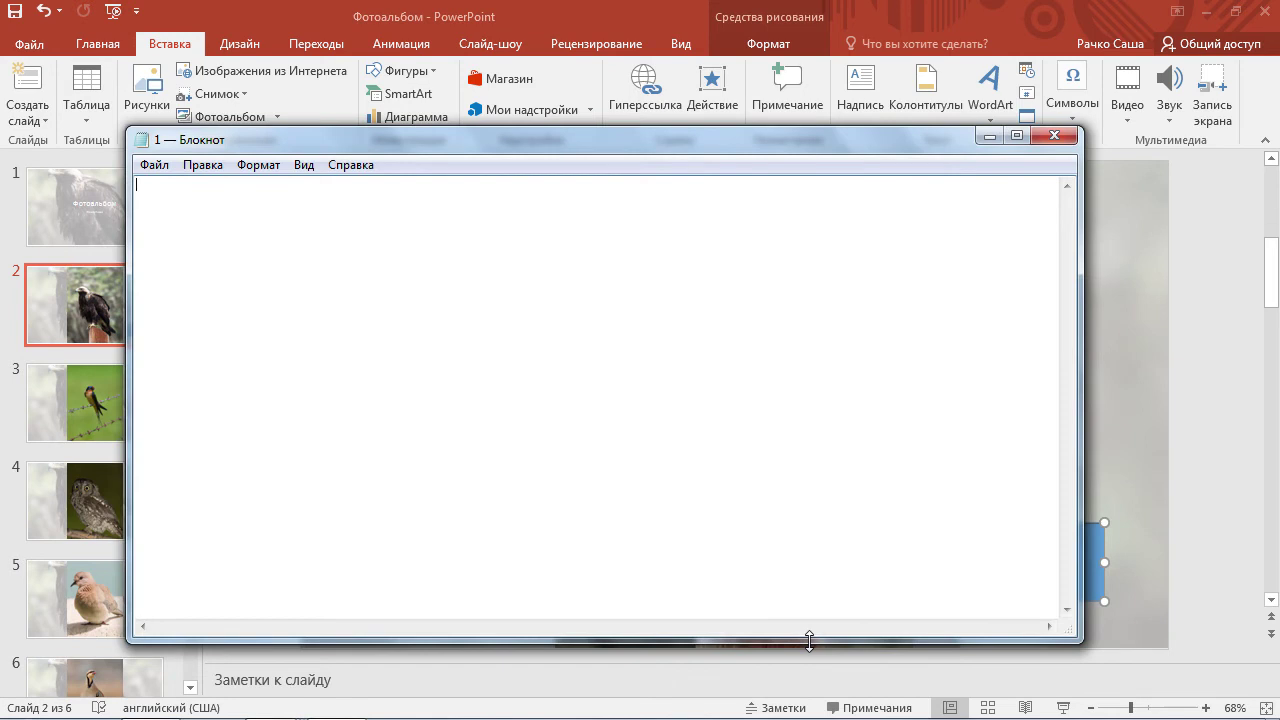
pyautogui.click(1055, 136)
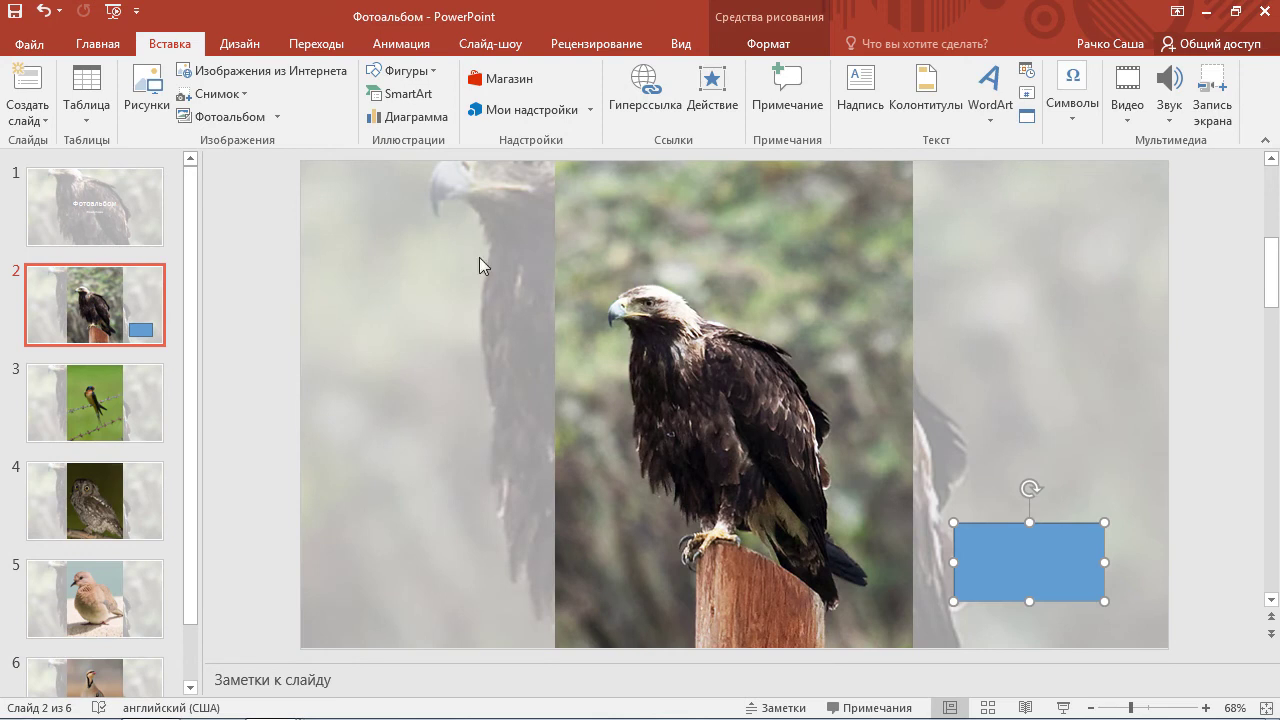
pyautogui.click(660, 92)
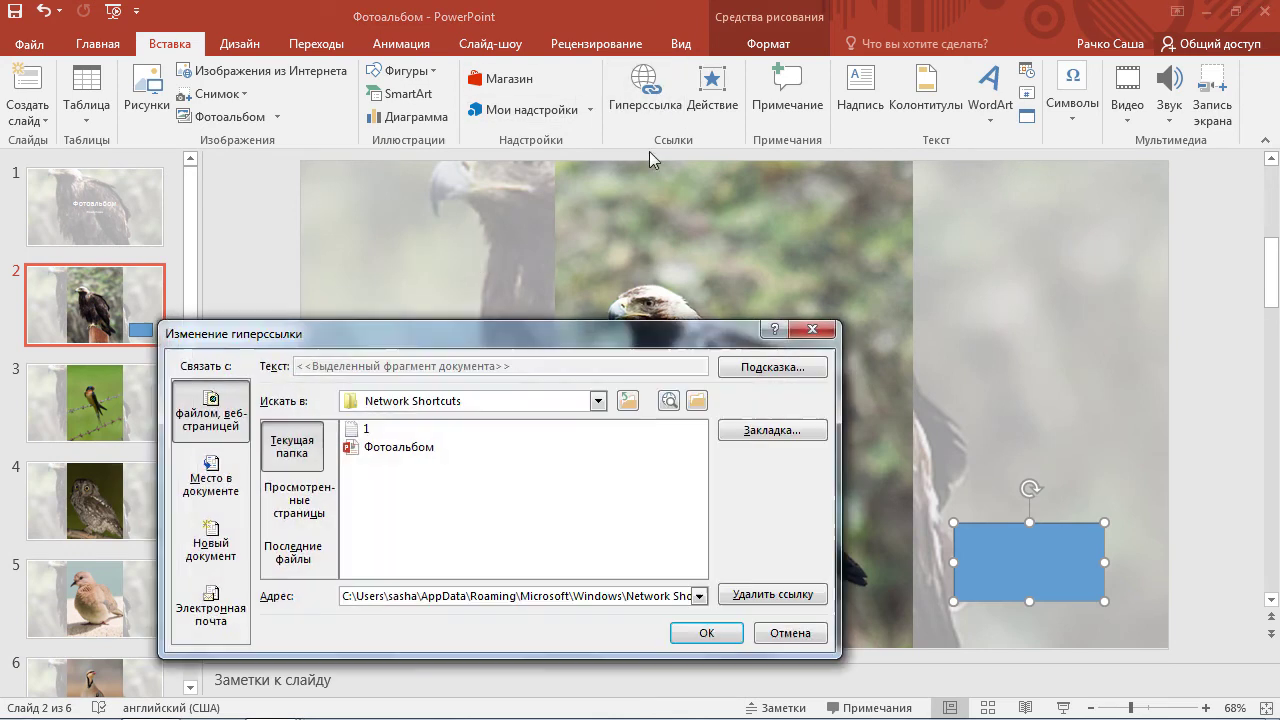
pyautogui.click(226, 610)
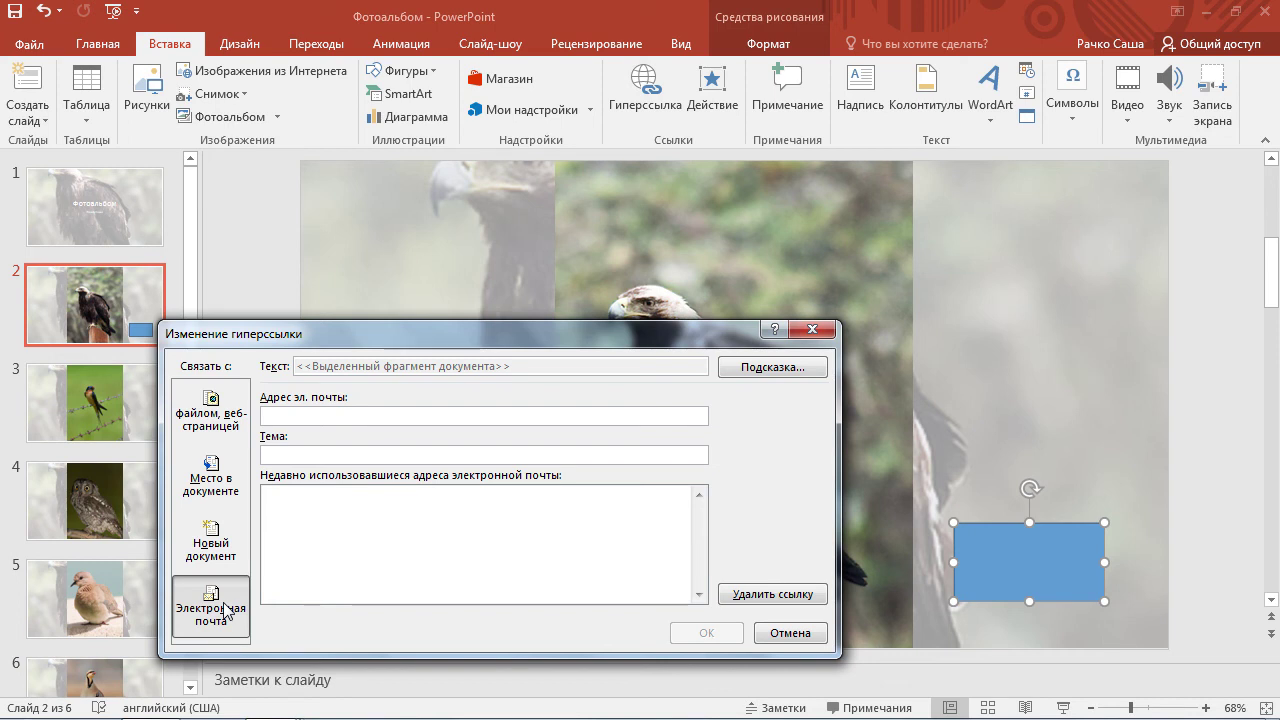
pyautogui.click(792, 634)
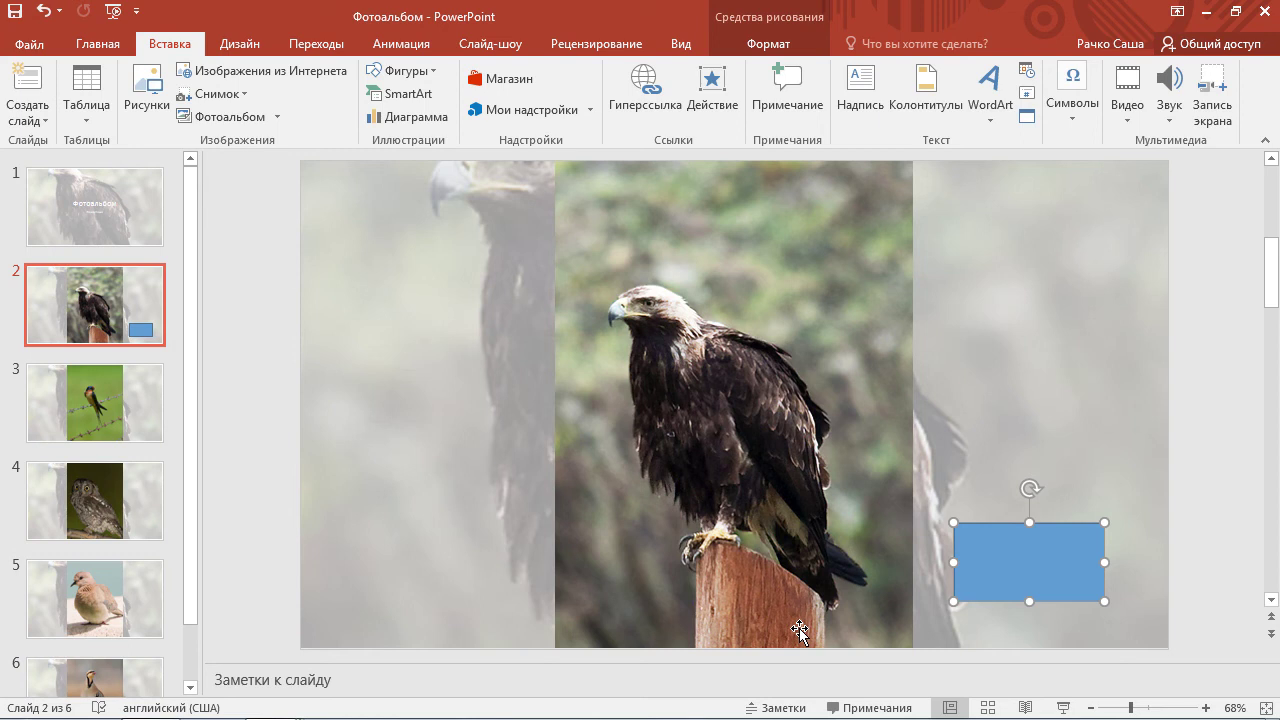
# - Add a text box reading 'Наш текст' above the blue rectangle
pyautogui.click(877, 106)
pyautogui.click(937, 279)
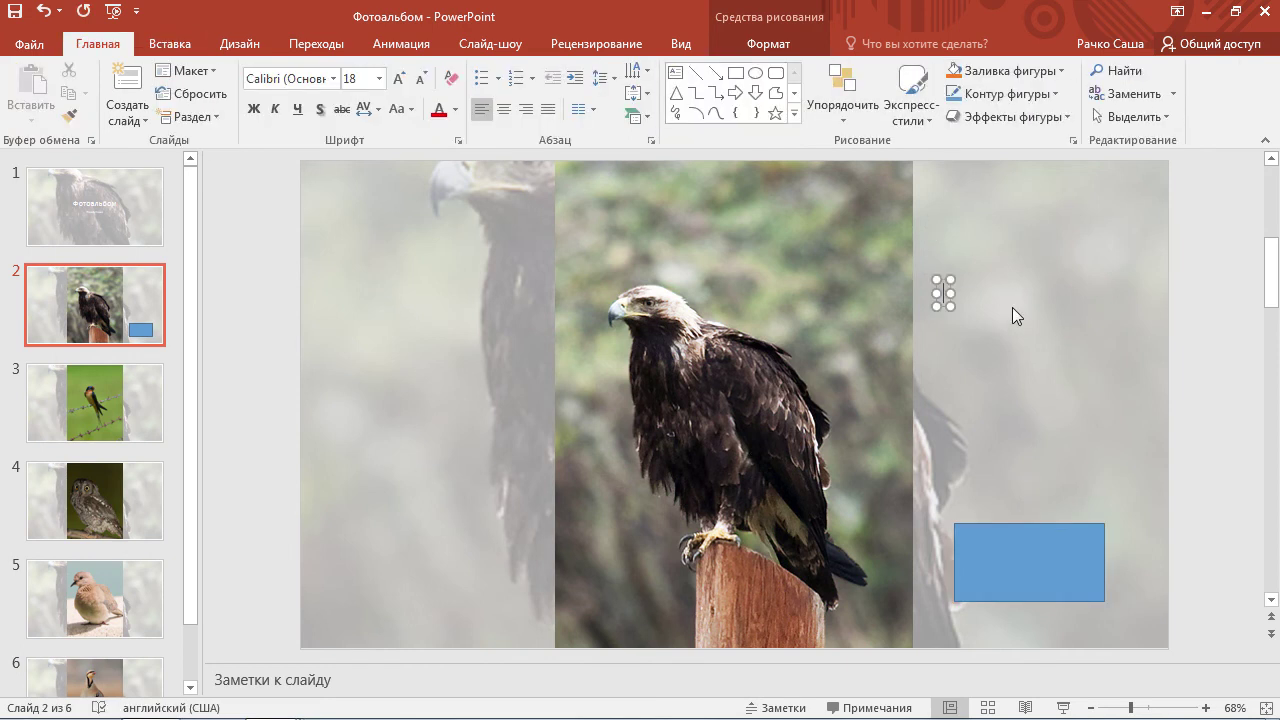
pyautogui.hotkey('alt', 'shift')
pyautogui.write('Наш текст')
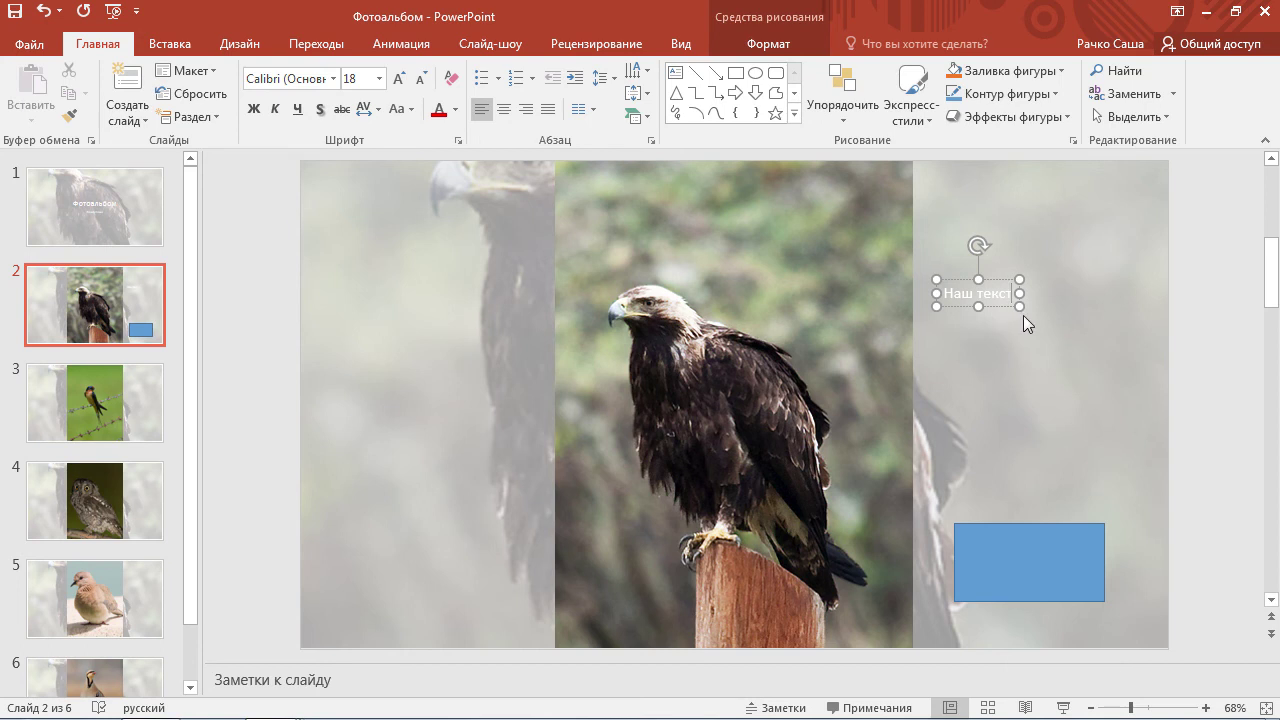
# - Select all of 'Наш текст' and bring up Insert Hyperlink for it
pyautogui.doubleClick(995, 290)
pyautogui.moveTo(995, 290); pyautogui.dragTo(961, 292)
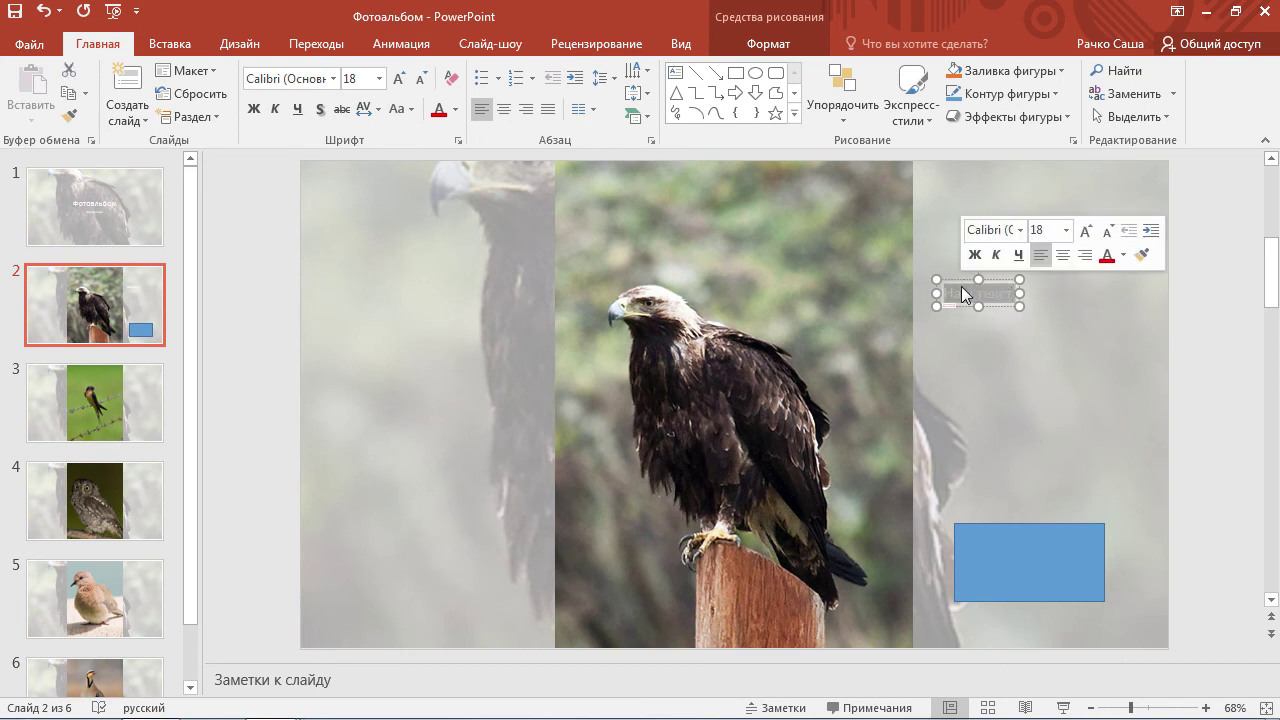
pyautogui.click(190, 45)
pyautogui.click(624, 106)
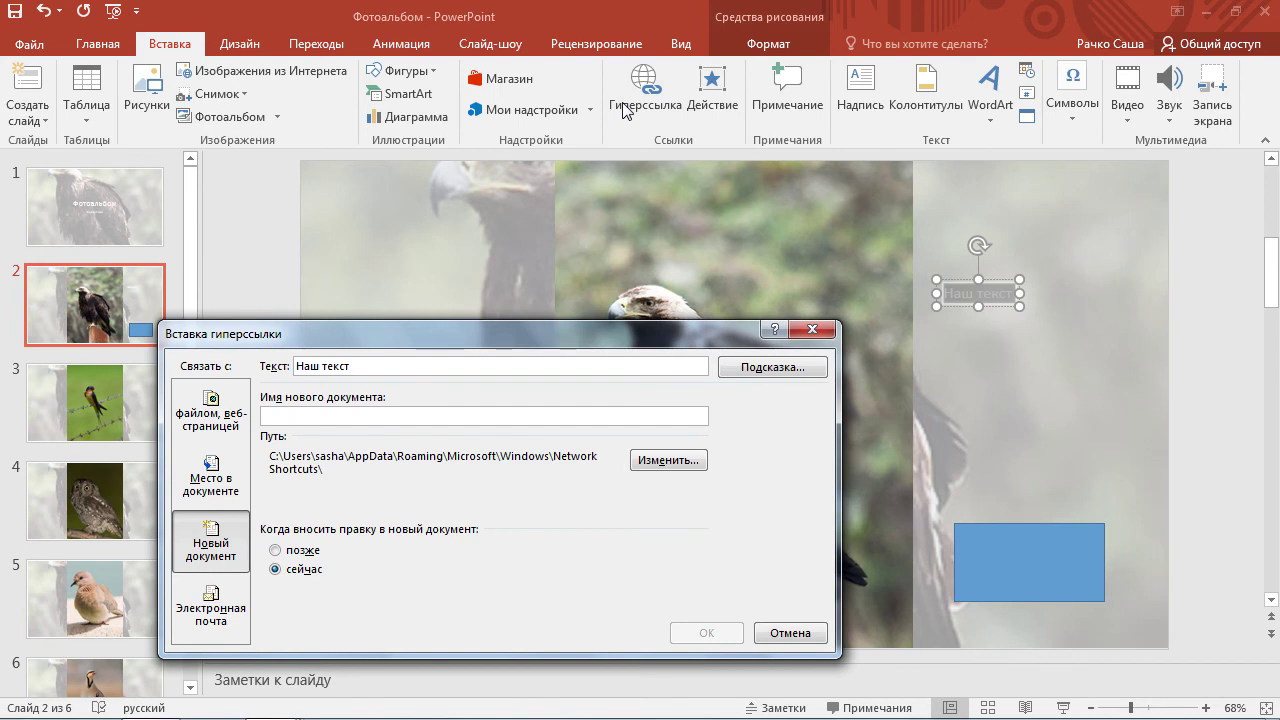
pyautogui.click(235, 420)
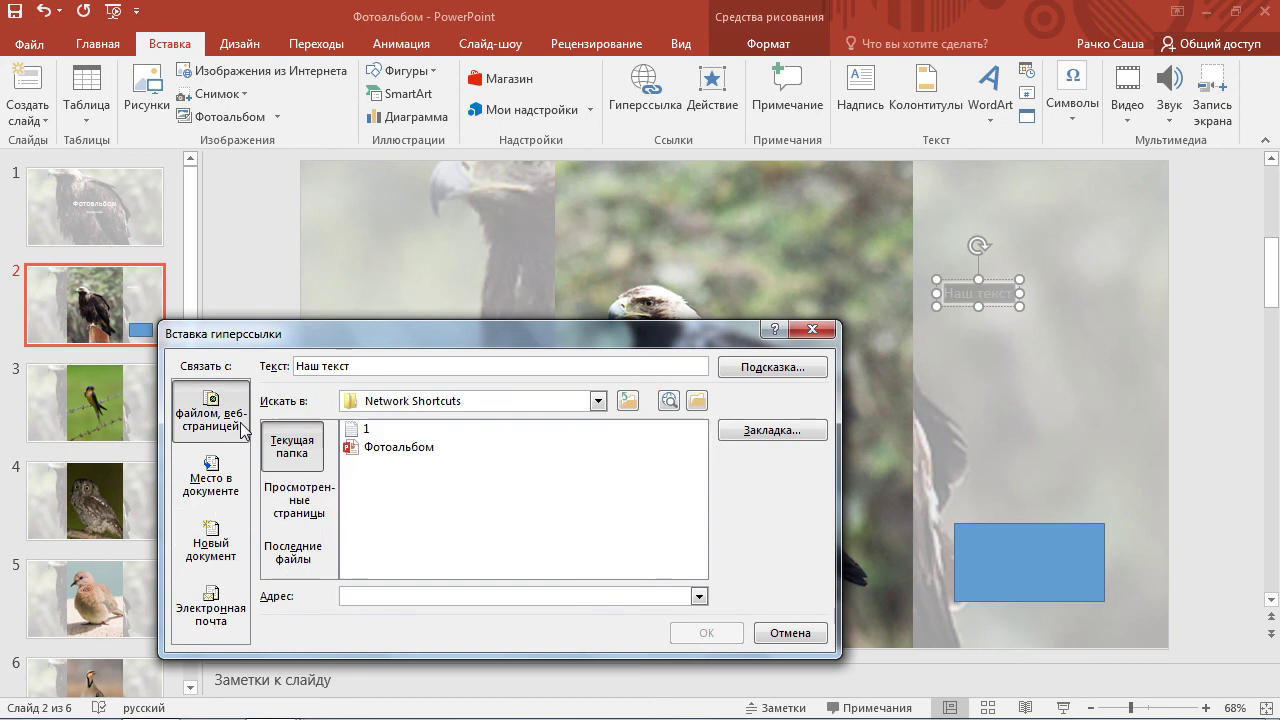
pyautogui.click(402, 599)
pyautogui.write('http://outlook.com/')
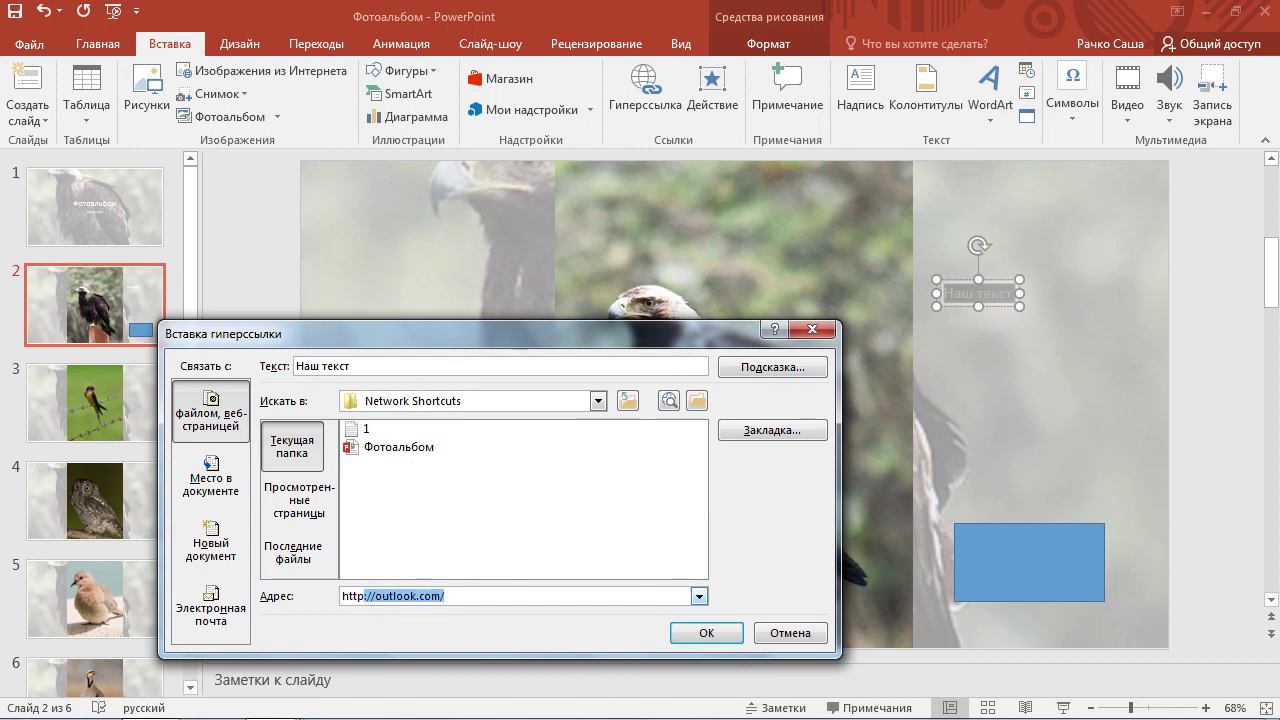
pyautogui.click(678, 634)
pyautogui.click(1105, 367)
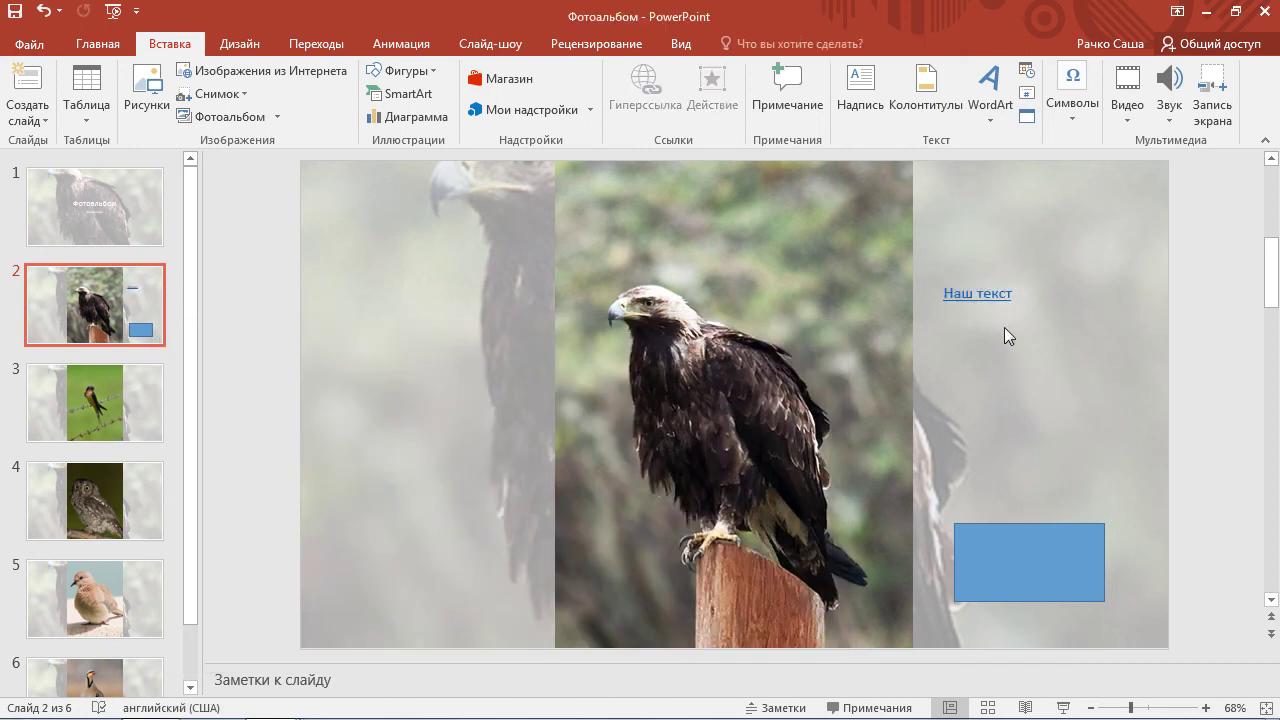
pyautogui.doubleClick(993, 299)
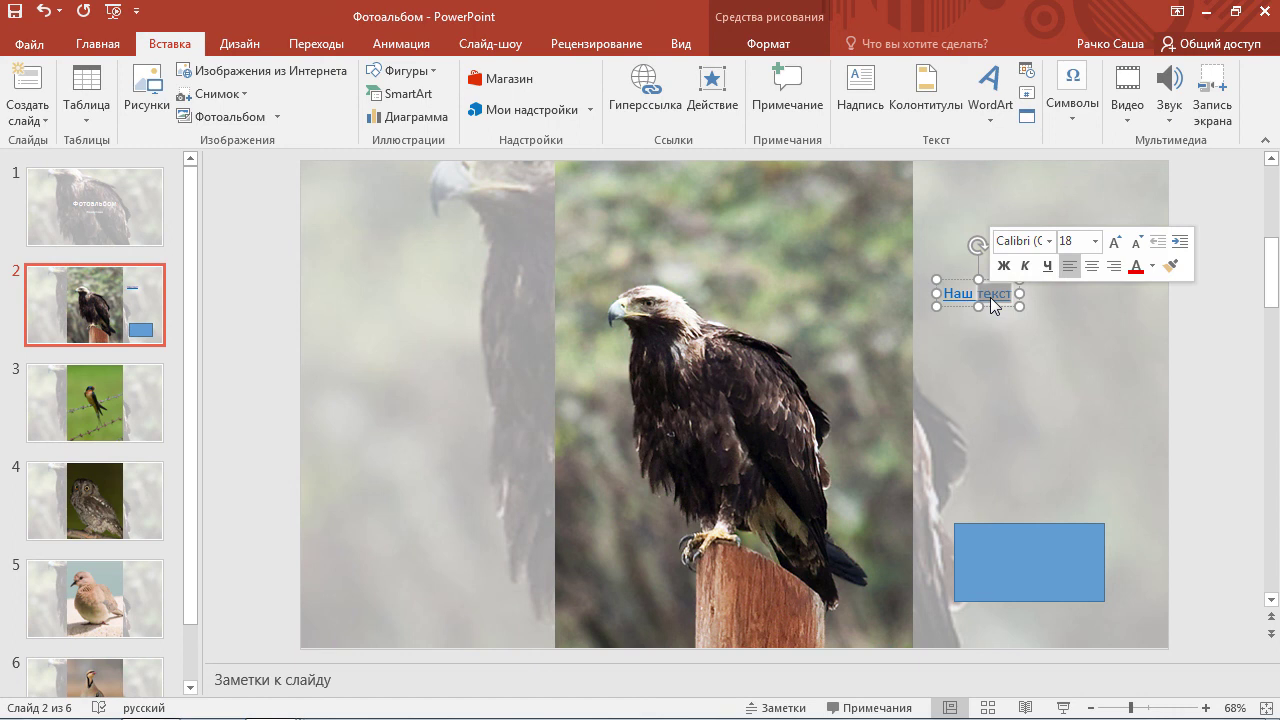
# - On the Design tab, expand the Variants gallery and browse the Colors scheme list
pyautogui.click(260, 44)
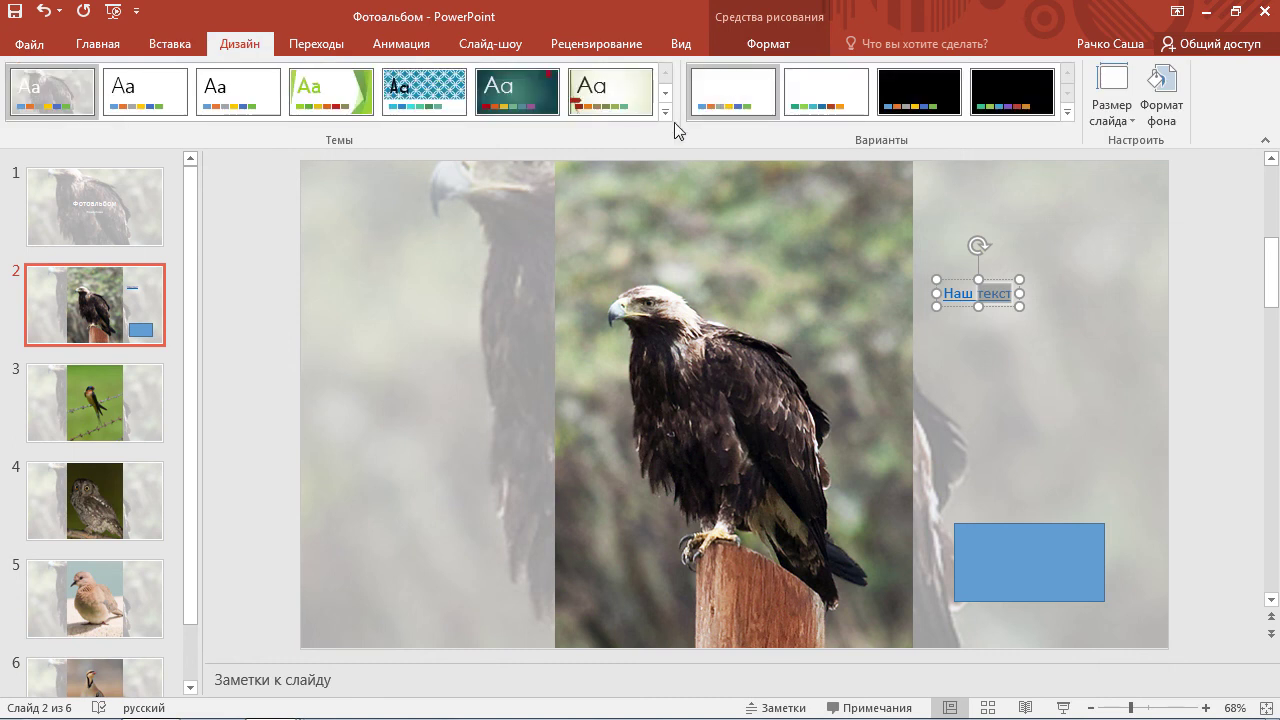
pyautogui.click(1066, 114)
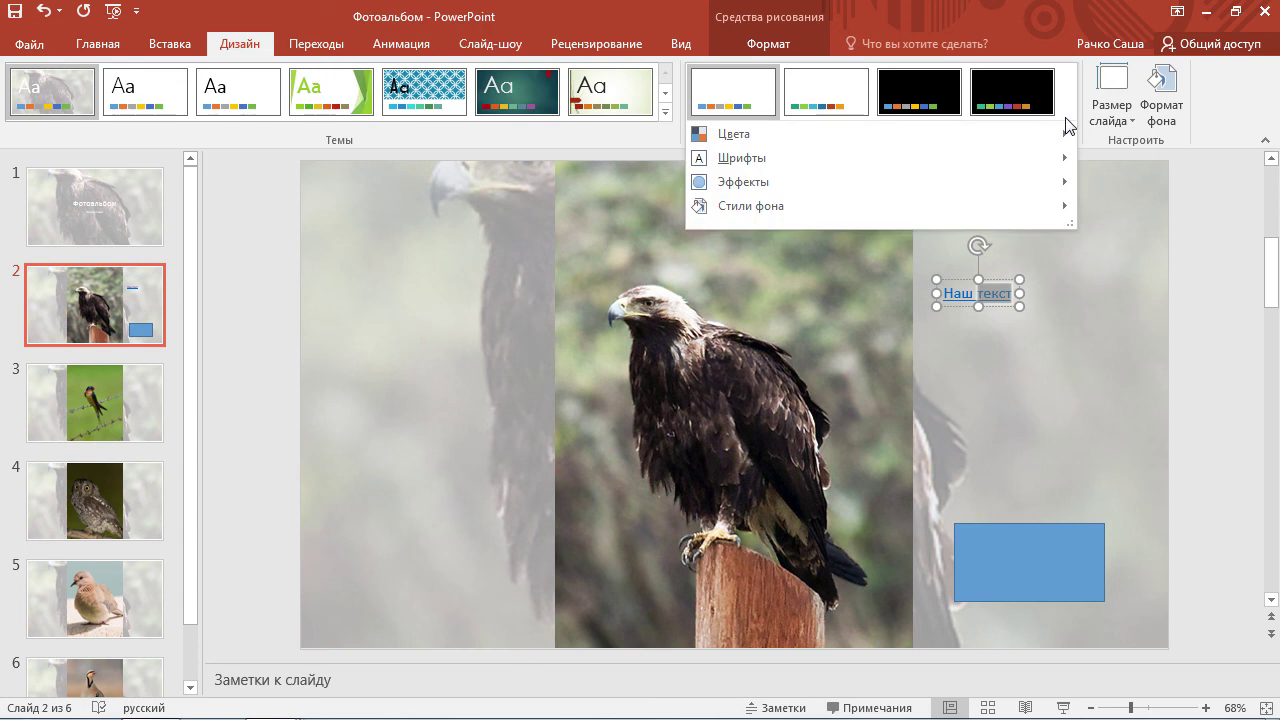
pyautogui.moveTo(1064, 133)
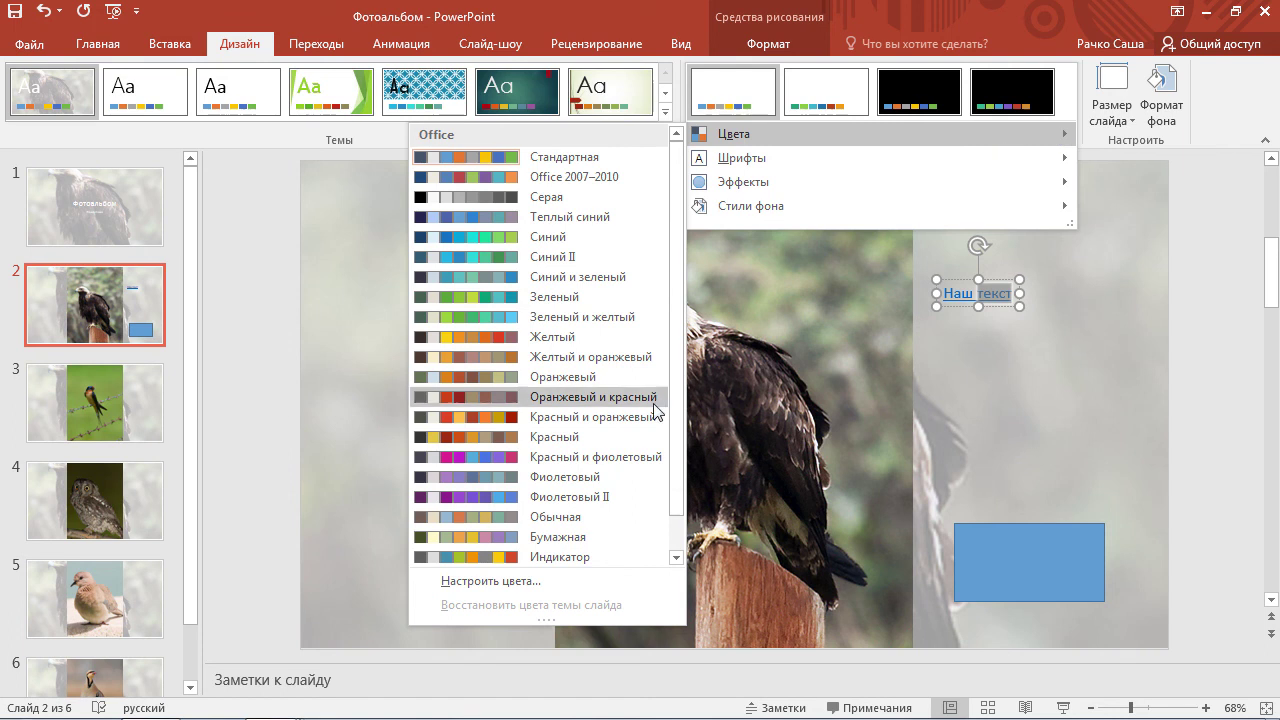
pyautogui.scroll(-1, 680, 511)
# - Save custom theme colours 'Другая 1' with dark gold hyperlinks and dark green followed hyperlinks
pyautogui.click(621, 579)
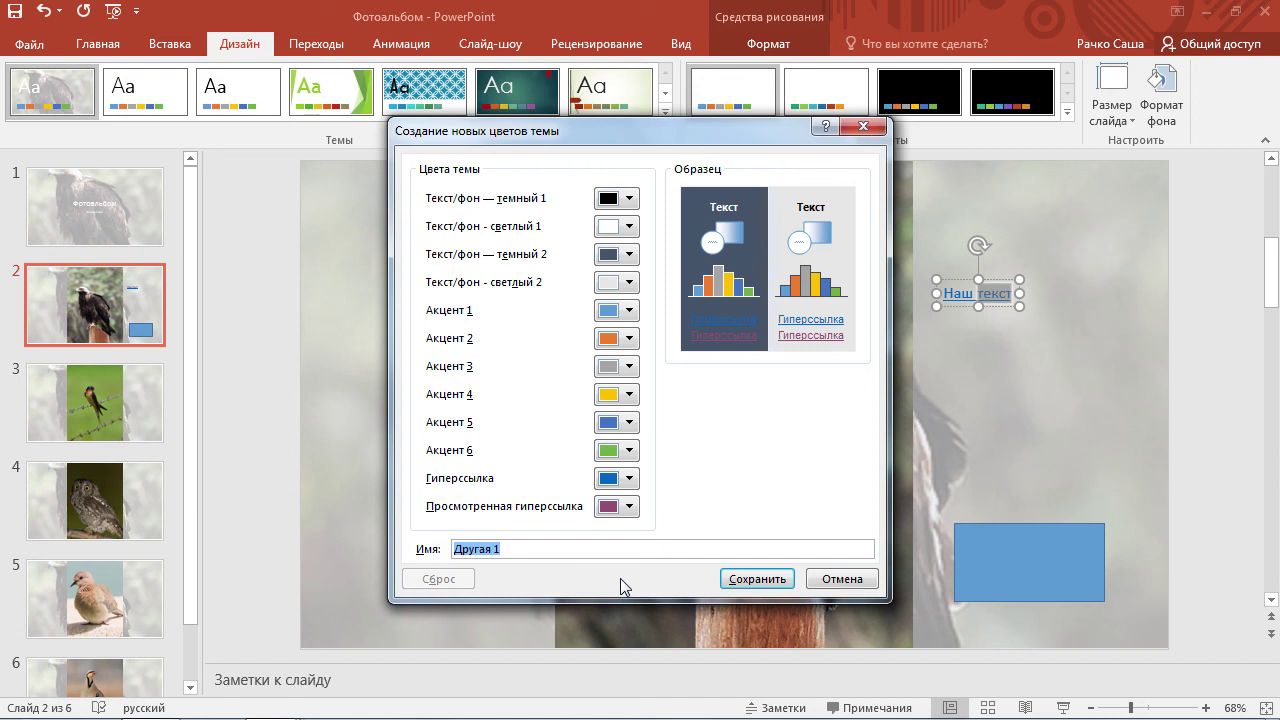
pyautogui.click(629, 478)
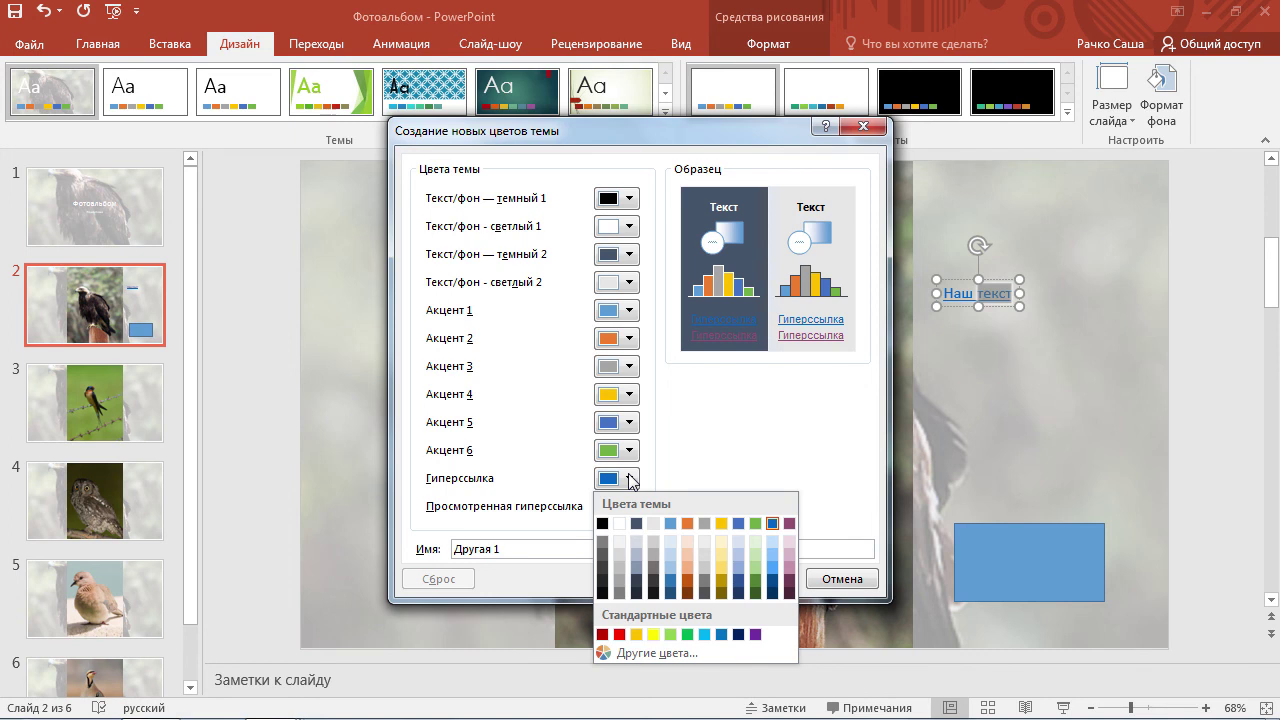
pyautogui.click(723, 584)
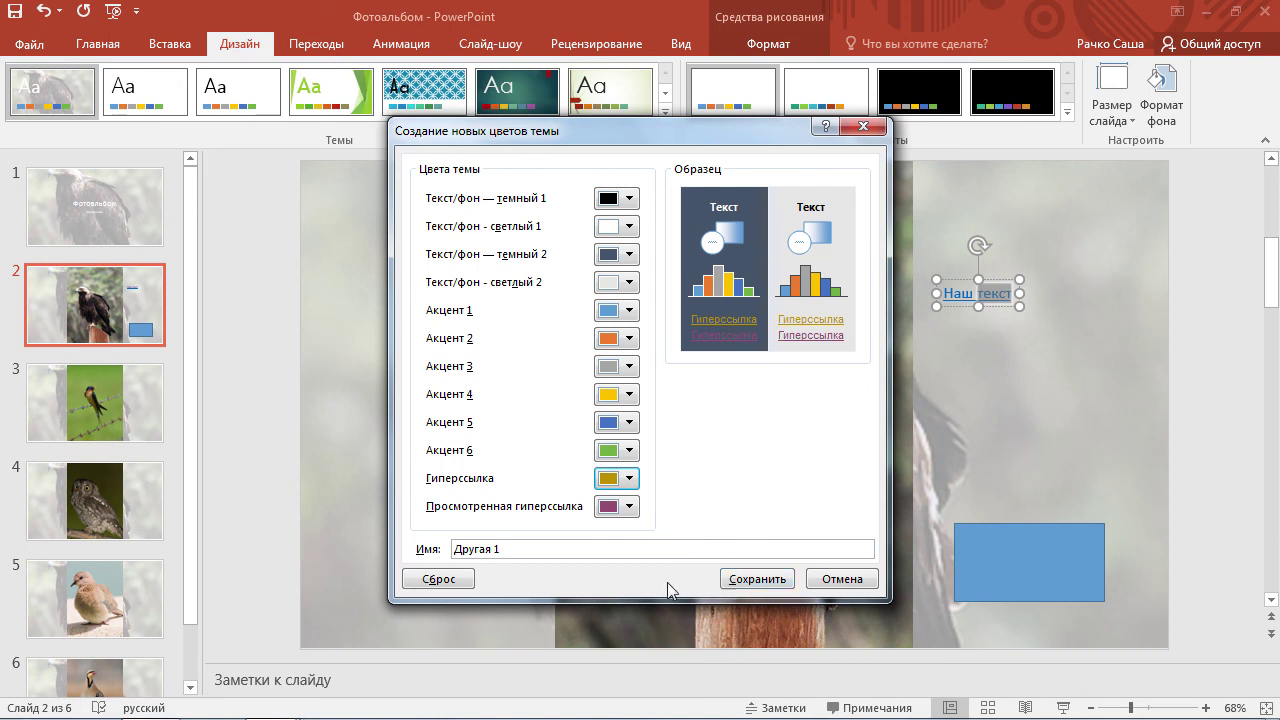
pyautogui.click(636, 508)
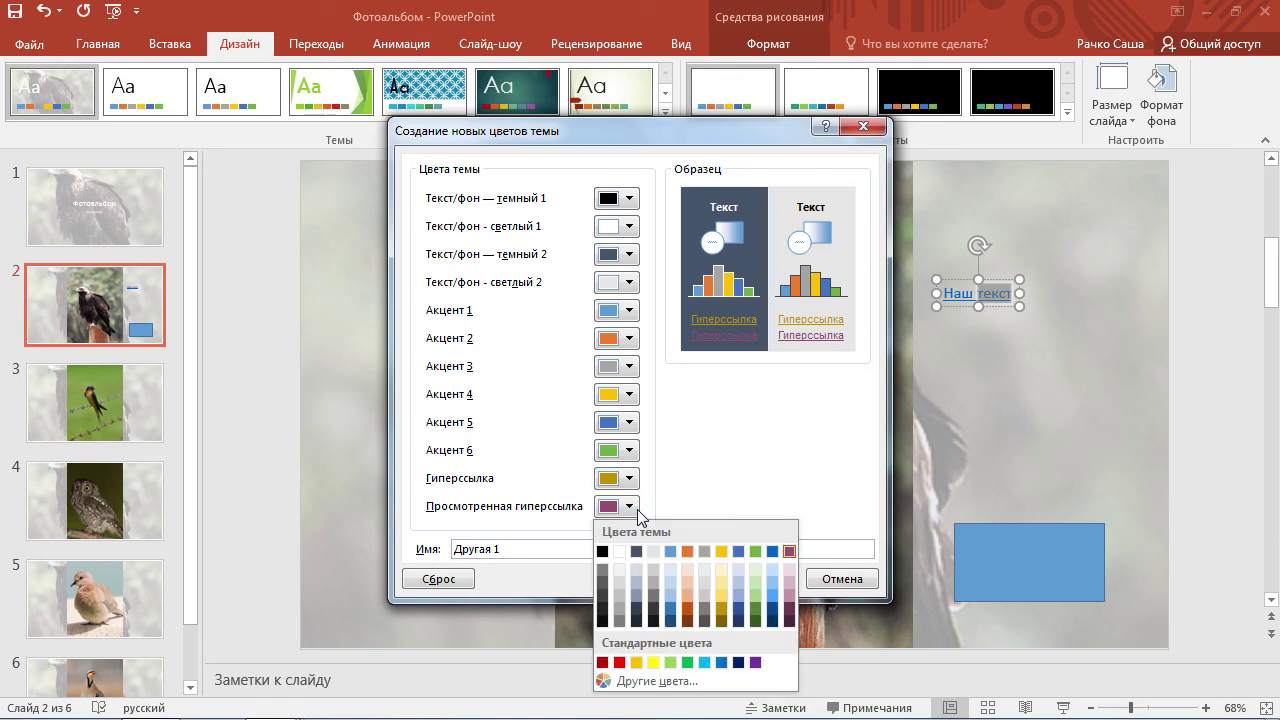
pyautogui.click(757, 605)
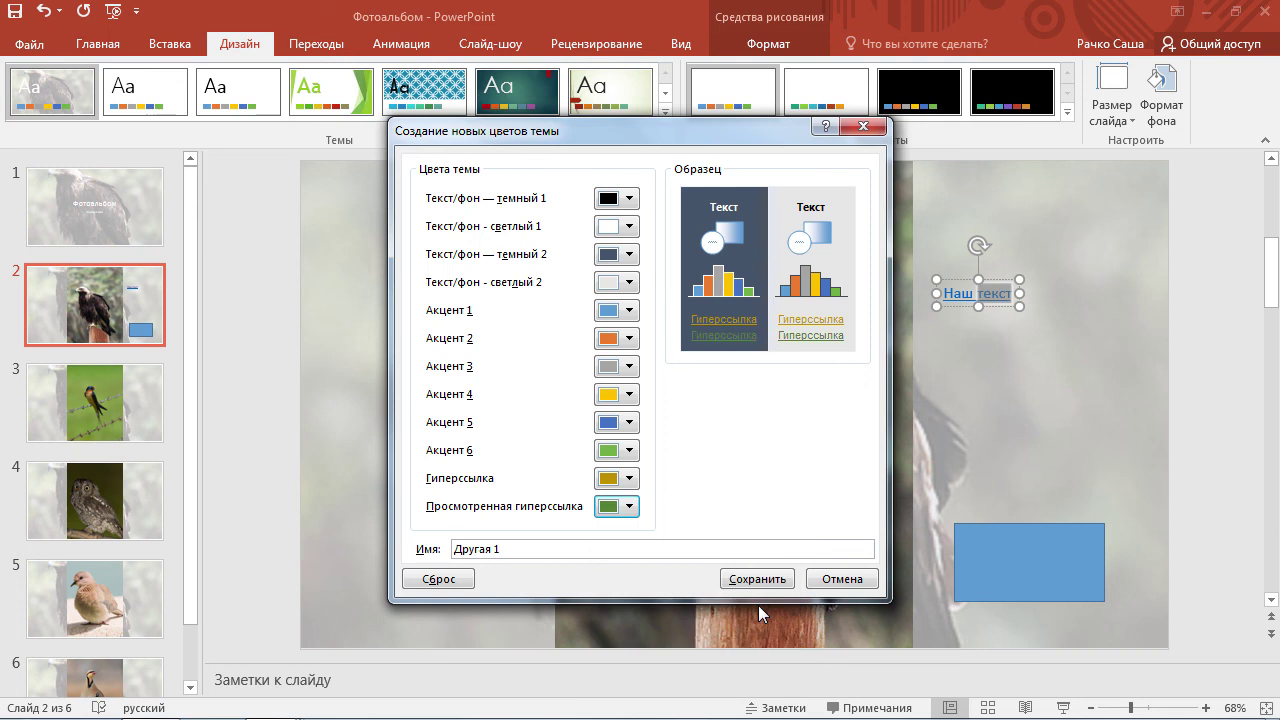
pyautogui.click(758, 582)
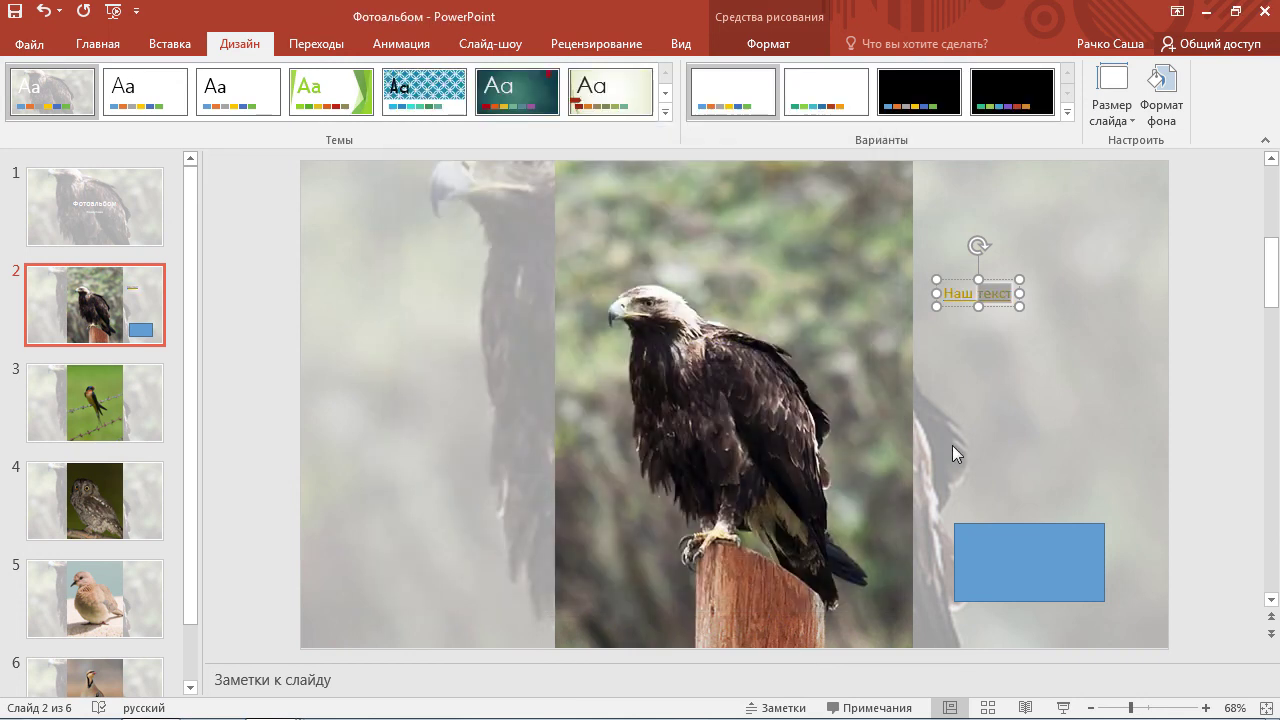
pyautogui.click(966, 295)
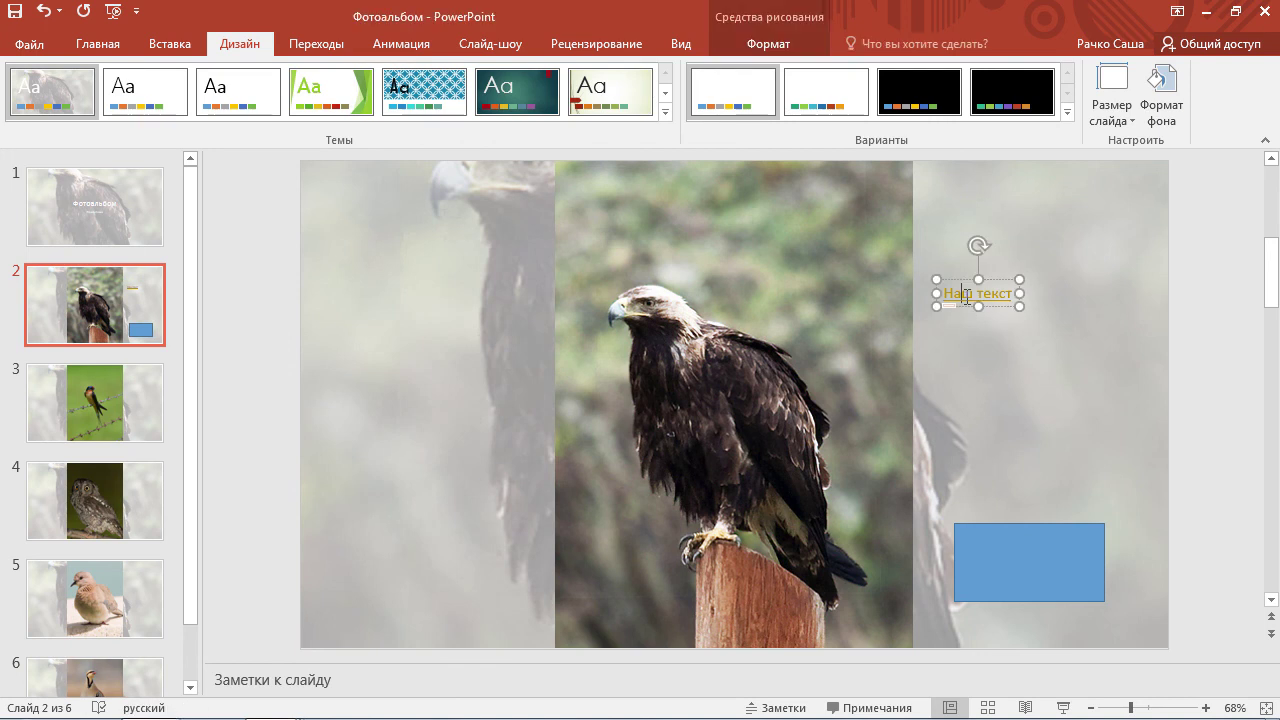
pyautogui.click(961, 410)
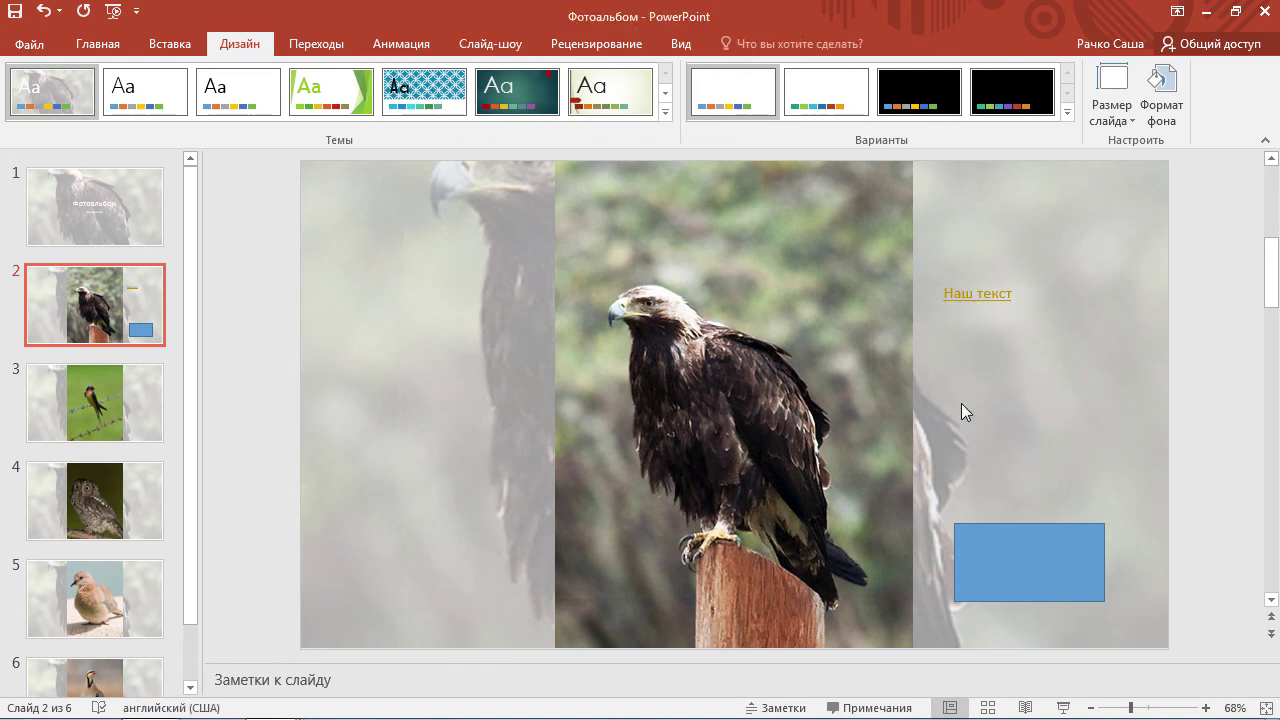